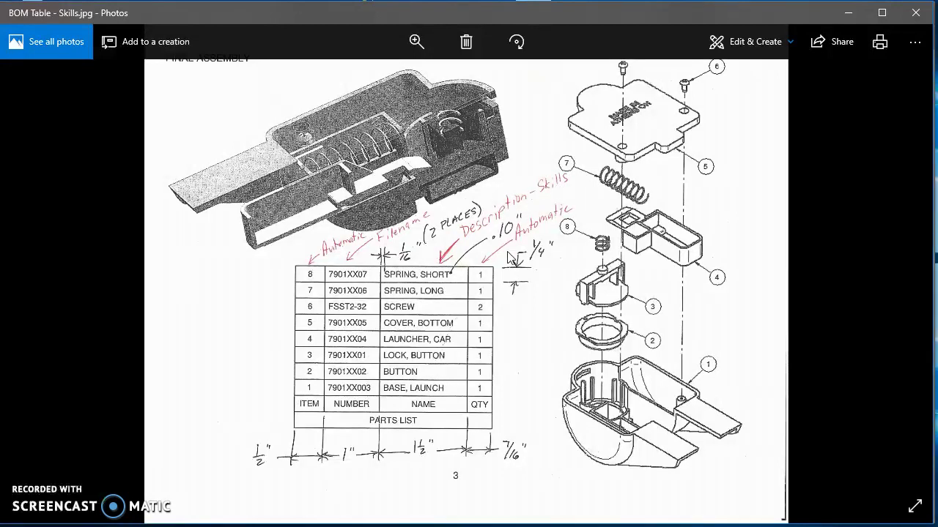
Switch to the PowerPoint presentation and review the two slides on creating a BOM table.
key("alt+Tab")
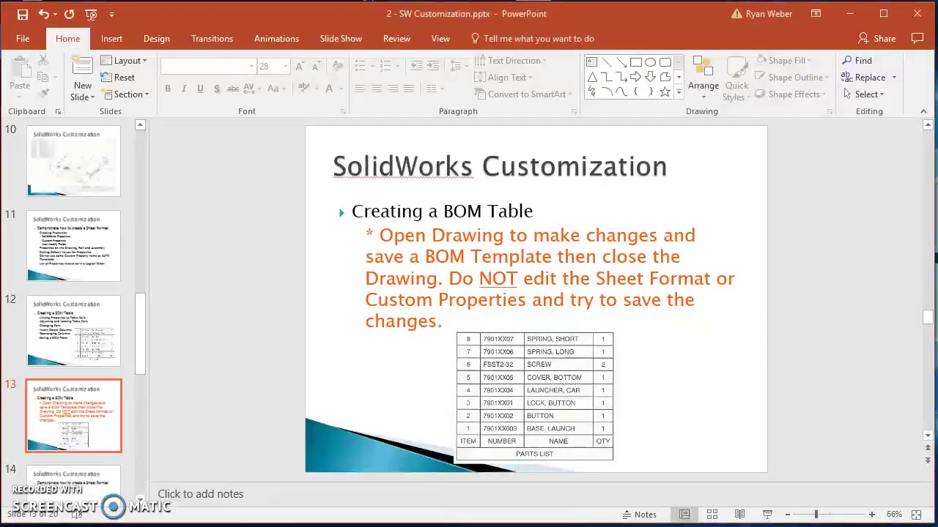
scroll(215, 334, "up", 1)
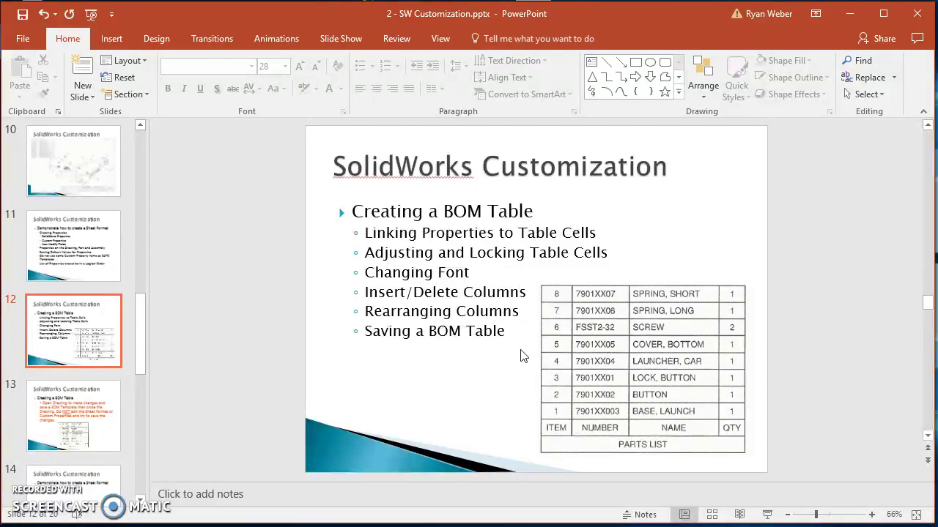
left_click(62, 407)
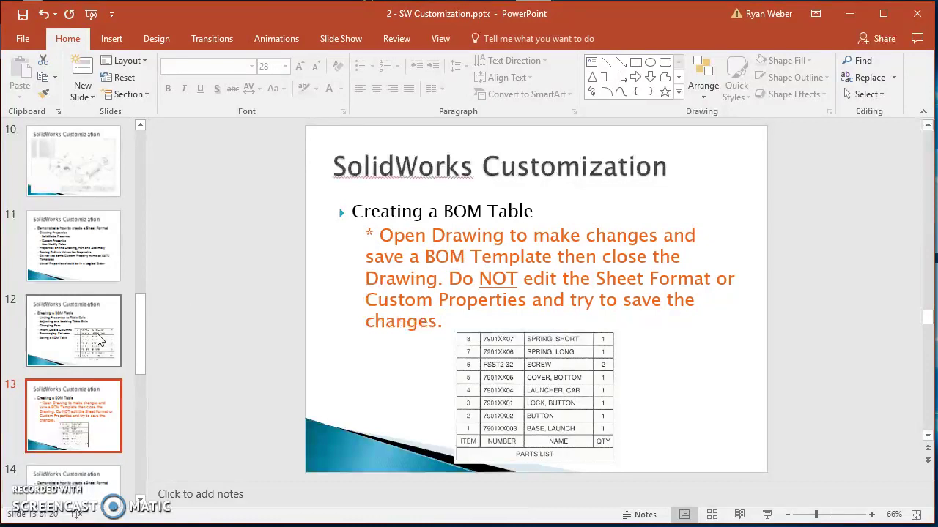
Switch to SolidWorks, create a new part from the SATC - Part template, and exit its initial sketch, discarding changes.
key("alt+Tab")
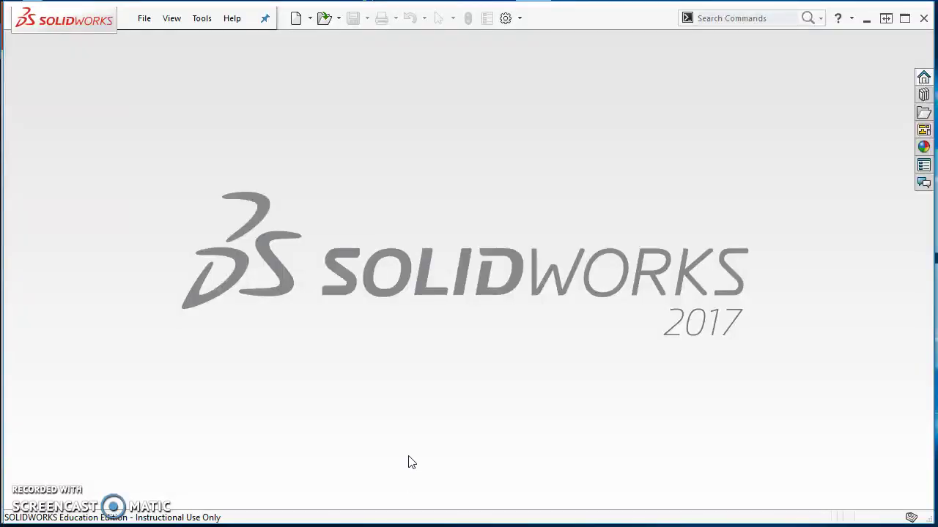
left_click(295, 18)
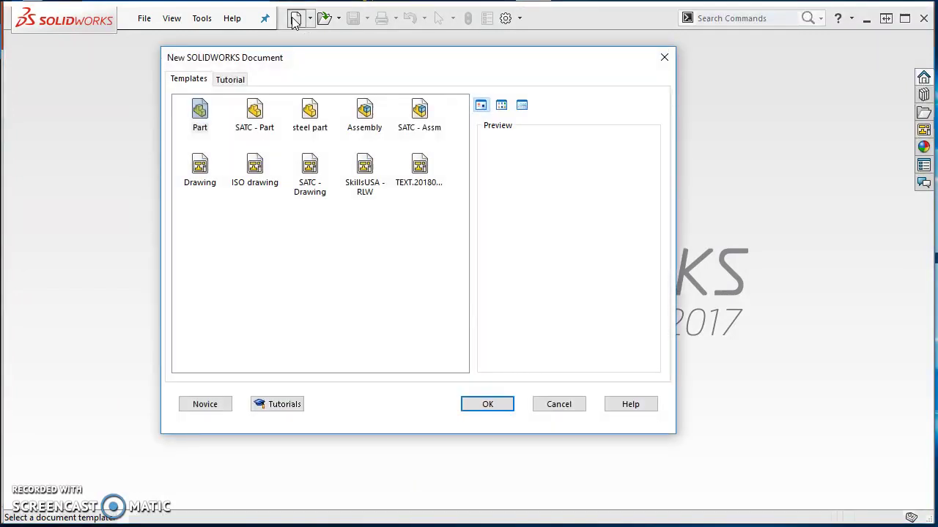
left_click(195, 408)
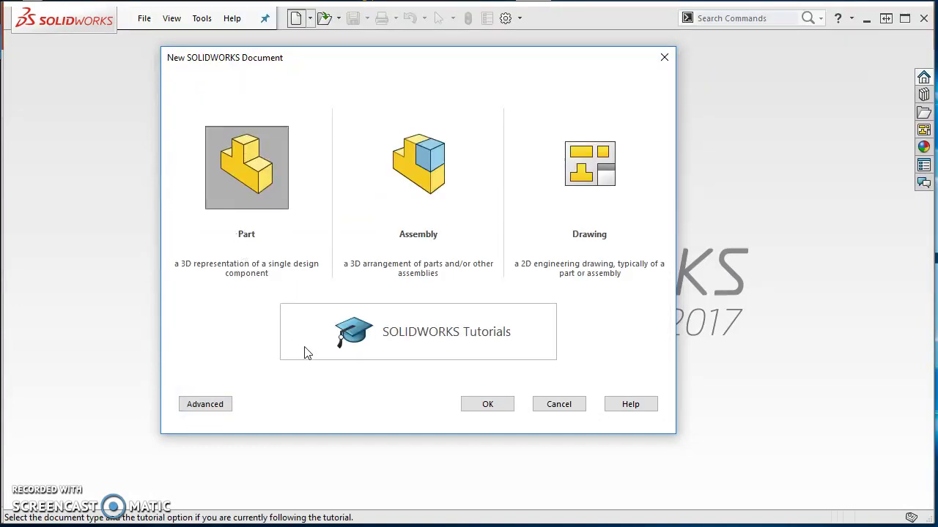
left_click(210, 405)
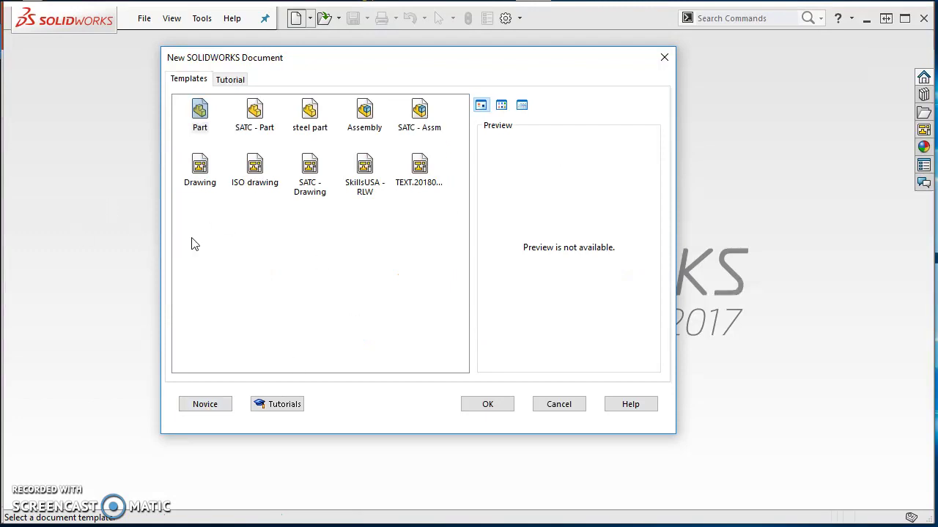
left_click(257, 114)
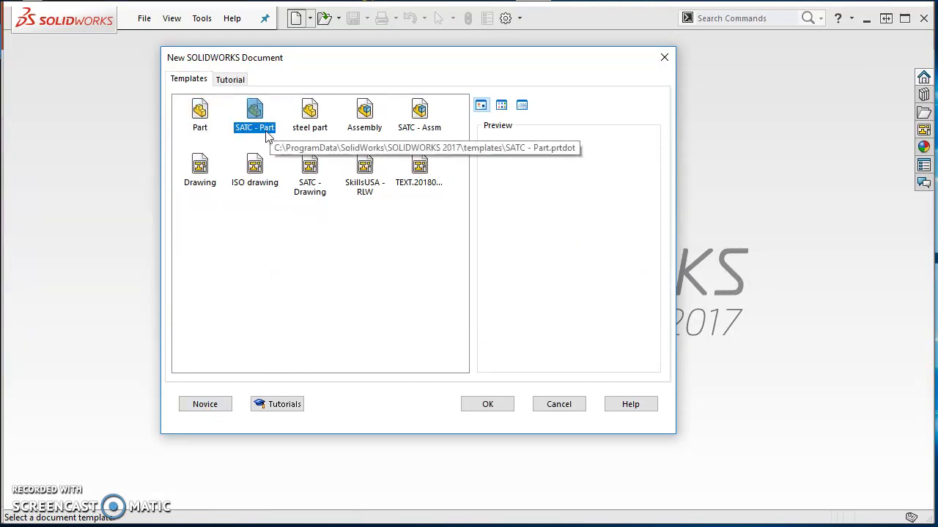
left_click(483, 411)
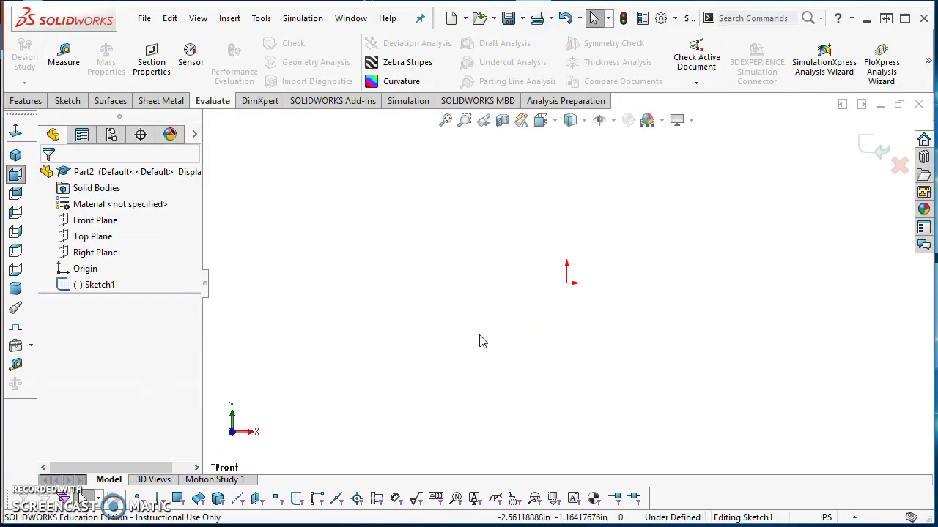
left_click(899, 173)
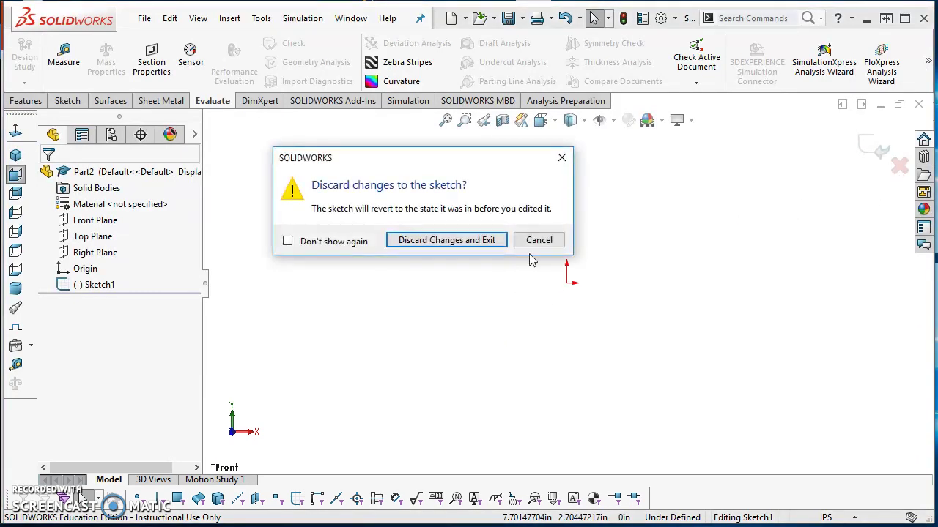
left_click(477, 244)
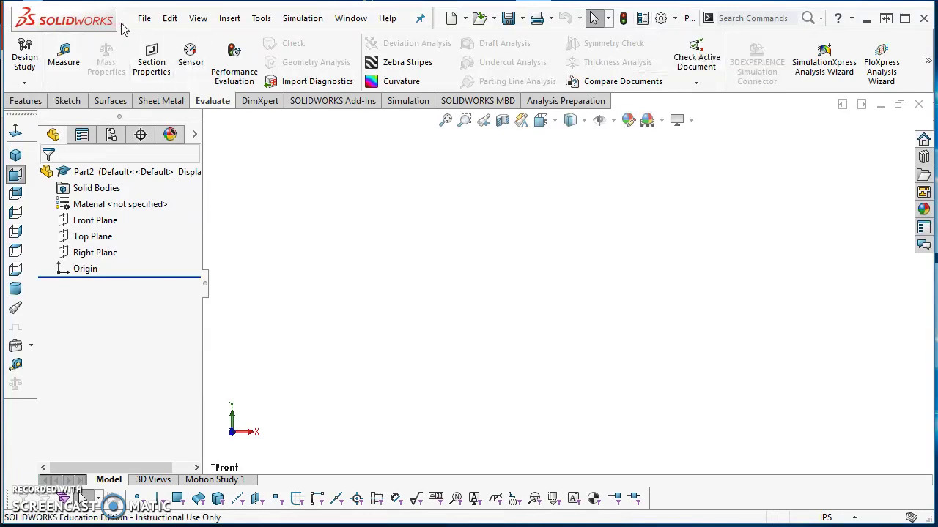
Add a custom text property named DESCRIPTION - SKILLS to the part's file properties, leaving its value blank.
left_click(147, 19)
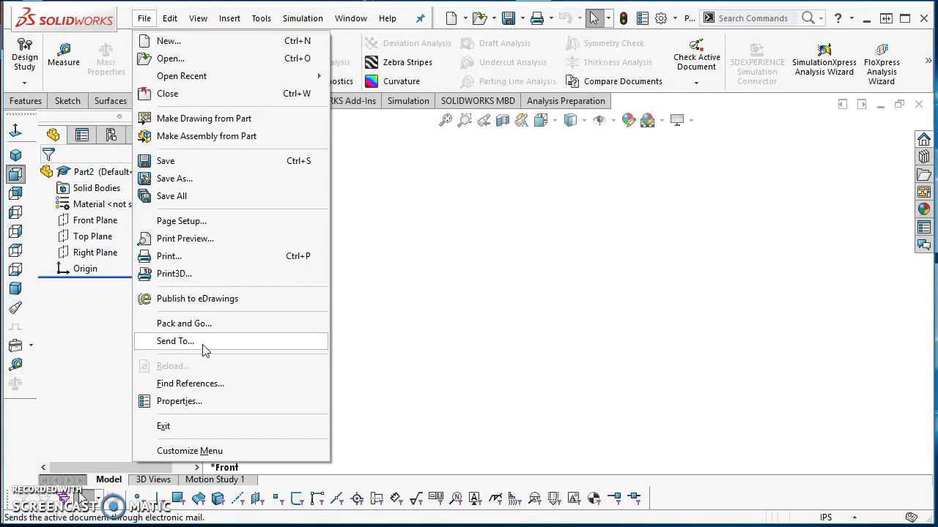
left_click(218, 401)
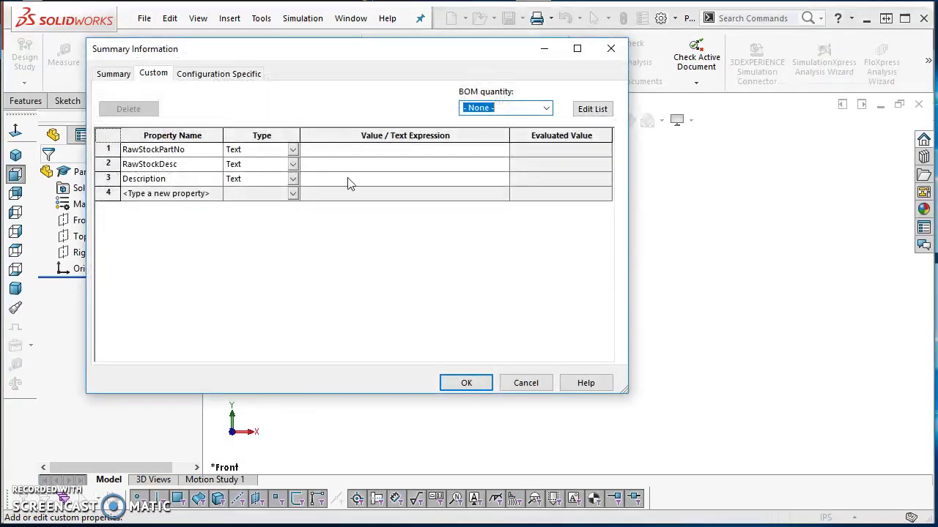
left_click_drag(319, 52, 409, 89)
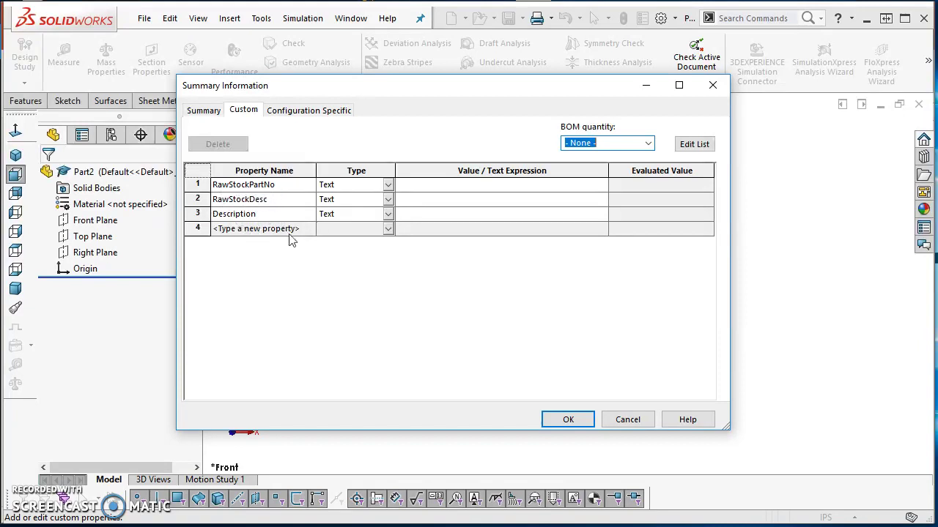
left_click(261, 230)
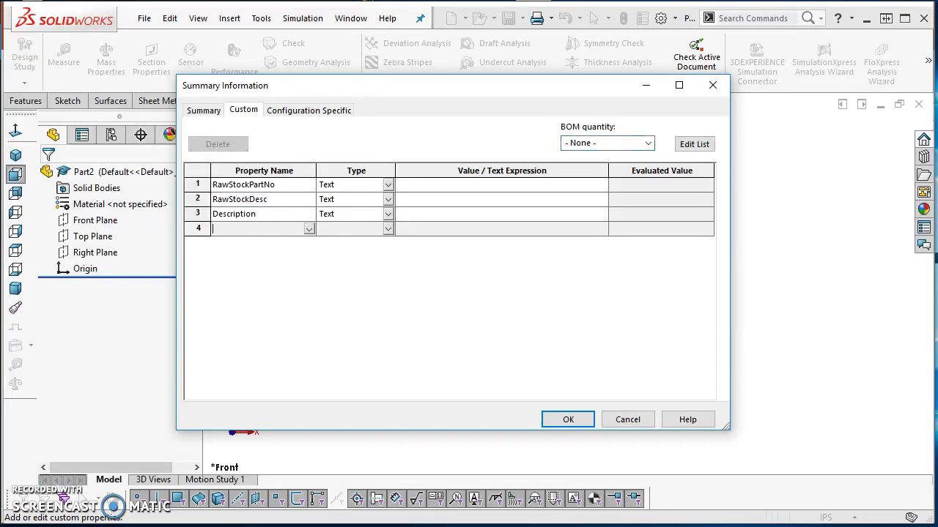
left_click(344, 509)
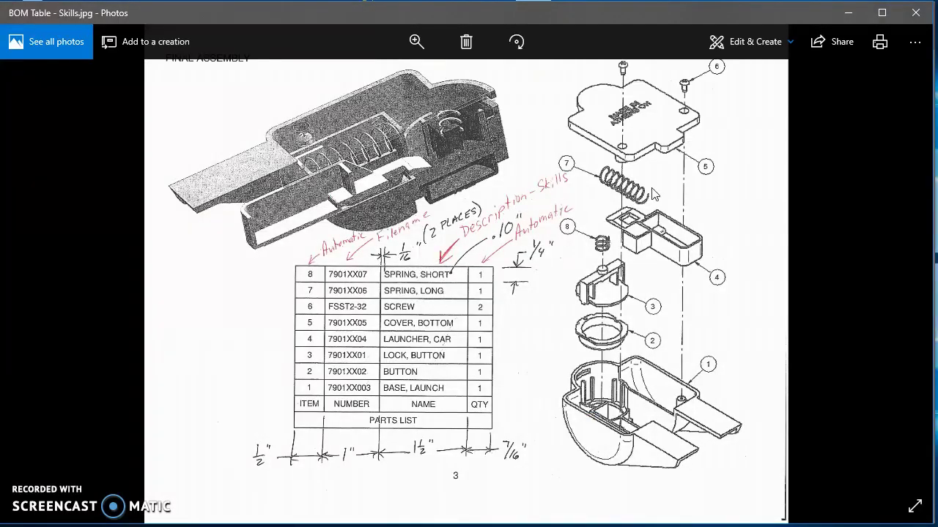
left_click(847, 14)
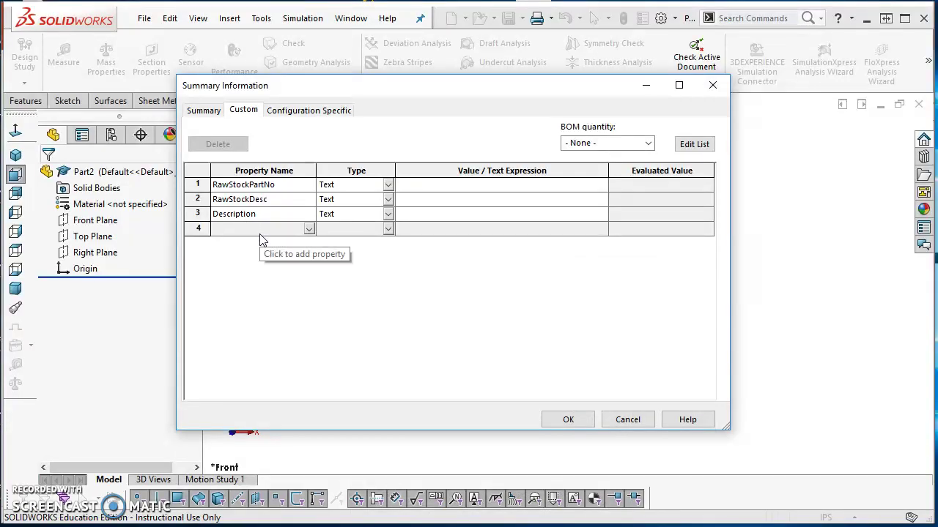
left_click(260, 236)
type("DESCRIPTION - SKILLS")
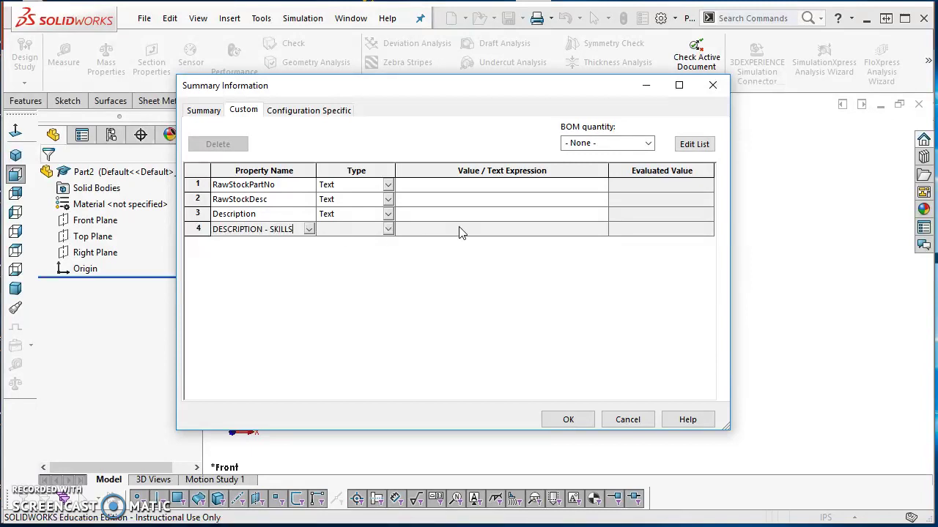
left_click(460, 230)
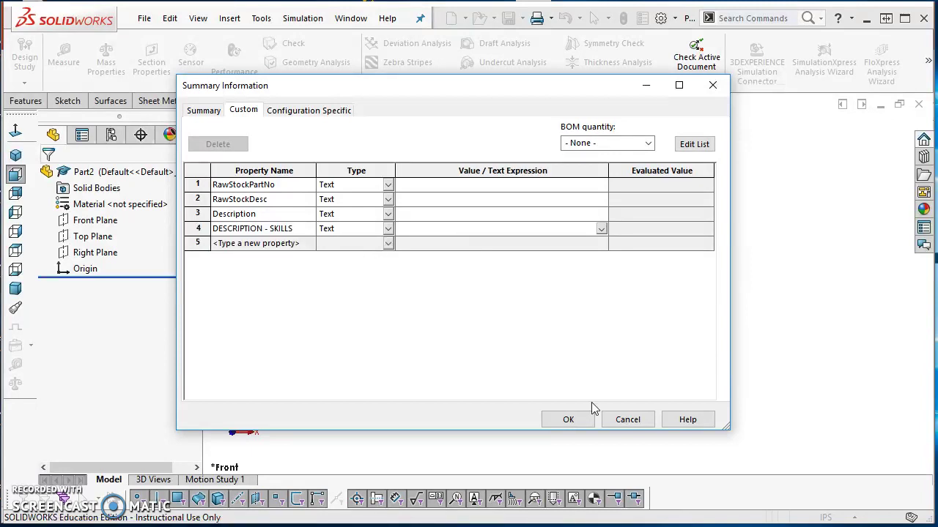
left_click(568, 419)
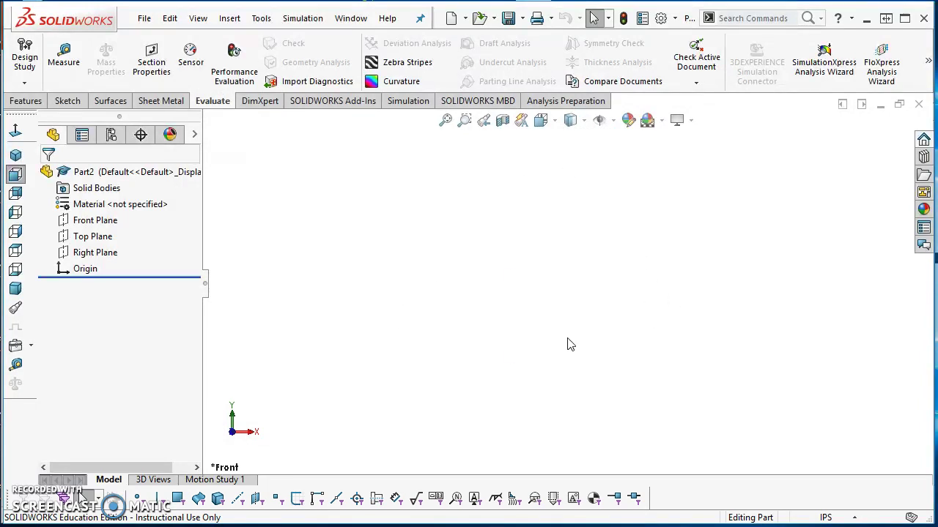
Start saving the part under a new name with Part Templates (*.prtdot) as the file type.
left_click(522, 19)
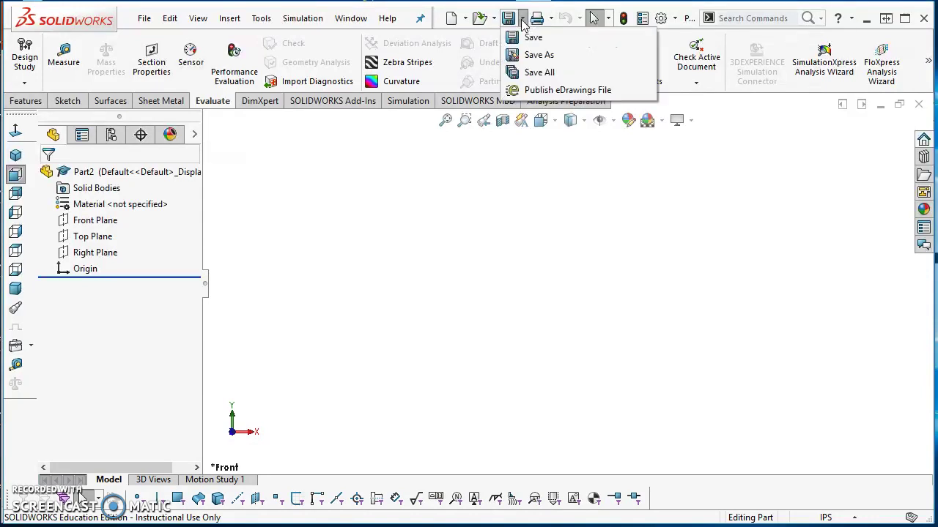
left_click(543, 53)
left_click(433, 353)
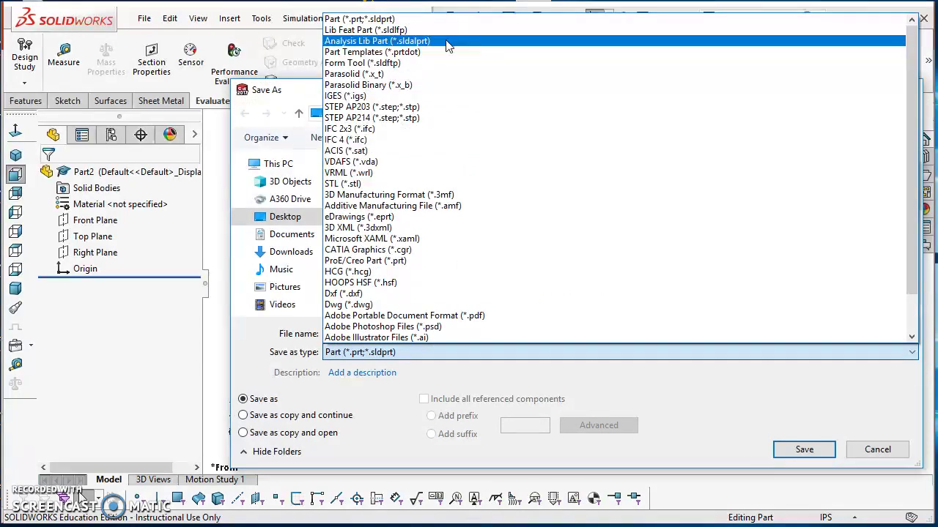
left_click(436, 52)
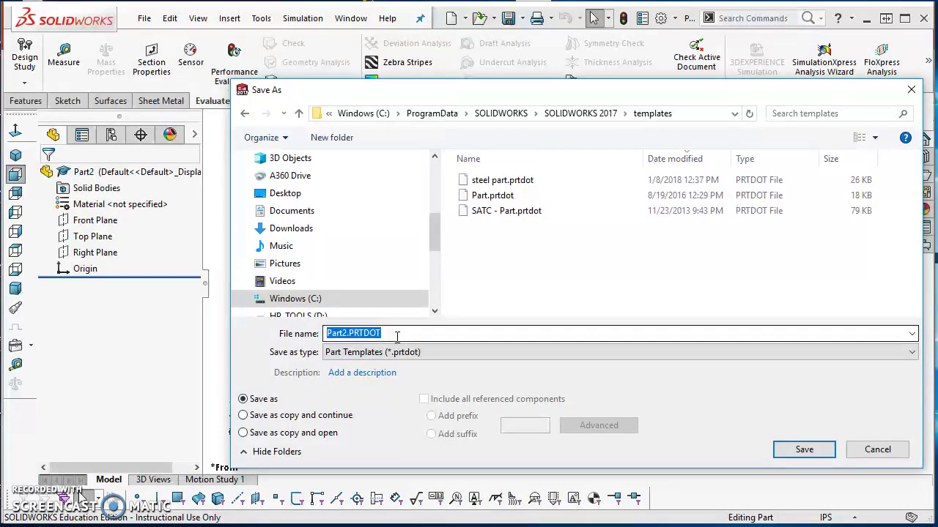
scroll(396, 352, "down", 5)
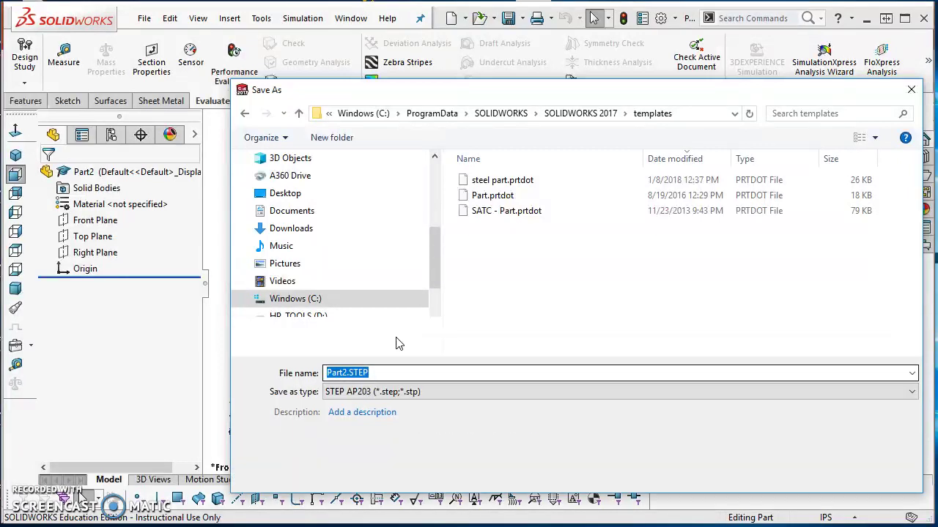
left_click(406, 395)
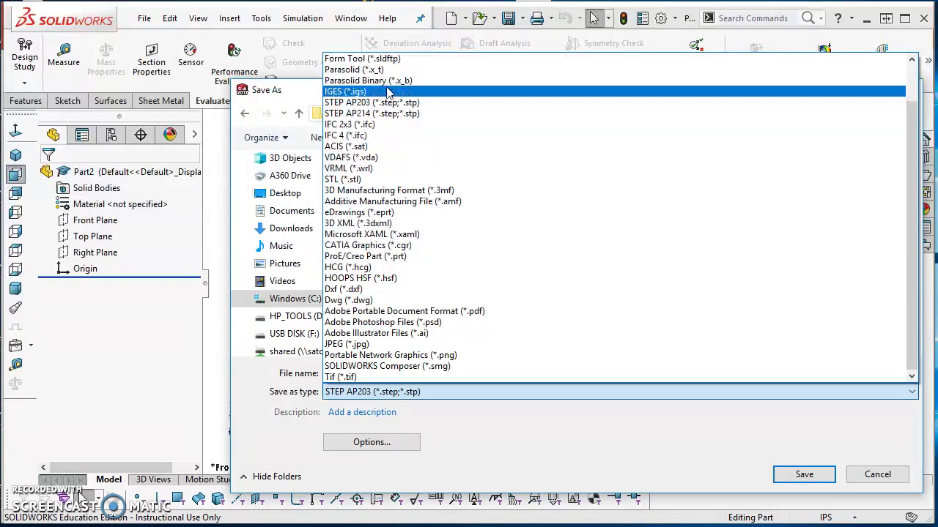
scroll(401, 110, "up", 2)
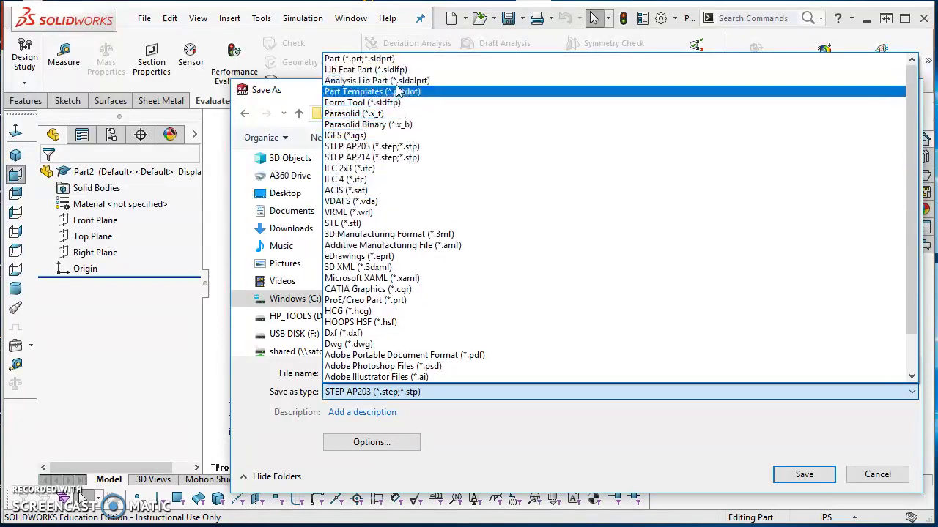
left_click(399, 91)
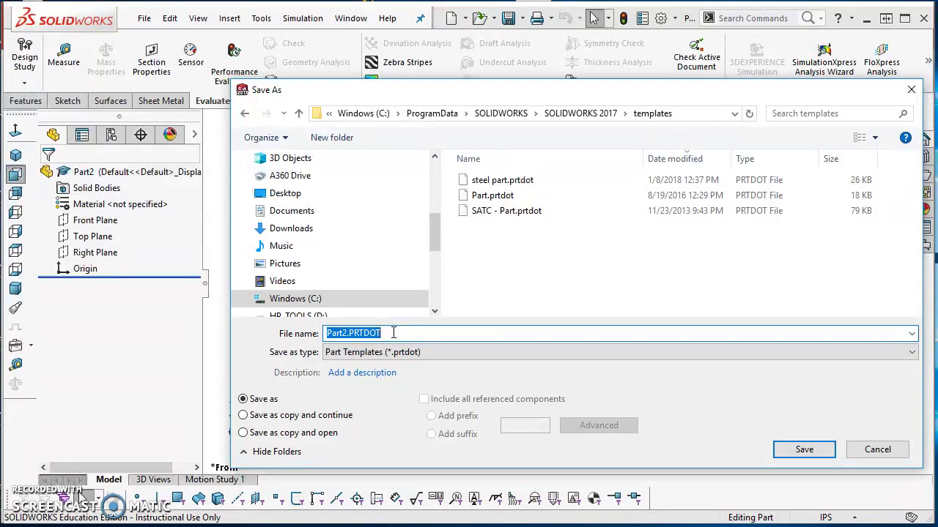
Name the part template file SkillsUSA - RLW in the SOLIDWORKS 2017 templates folder.
type("s")
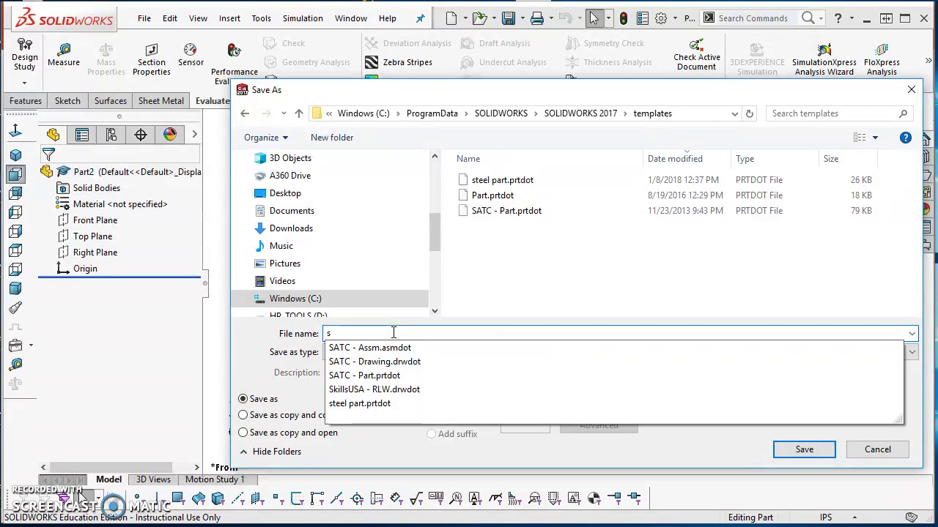
type("KILL")
key("BackSpace")
key("BackSpace")
key("BackSpace")
key("BackSpace")
key("BackSpace")
type("SkillsUSA - r")
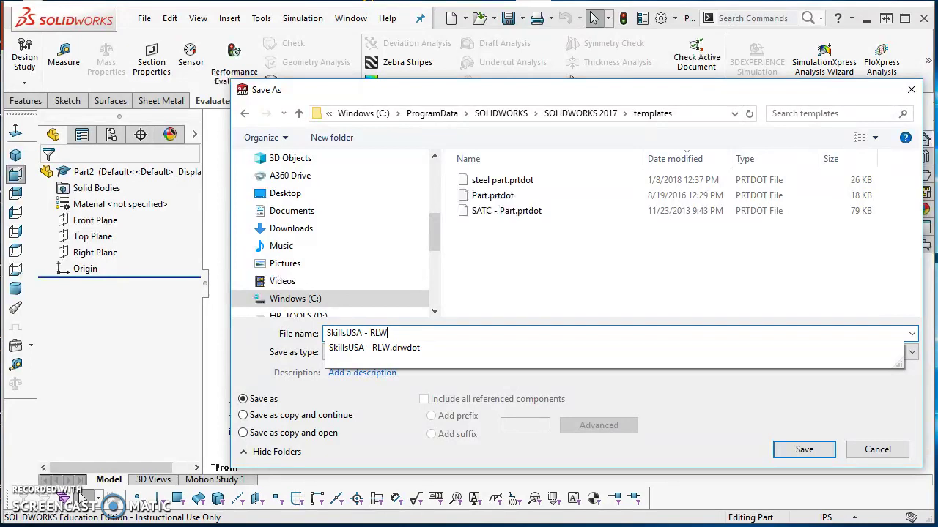
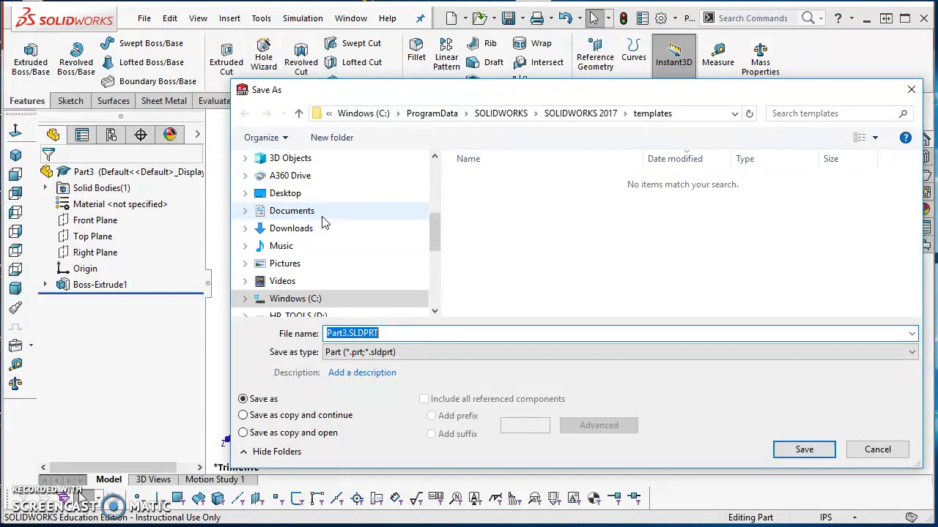
Save the extruded cylinder part to the Desktop as Skills - BOM - Part and close it.
left_click(277, 193)
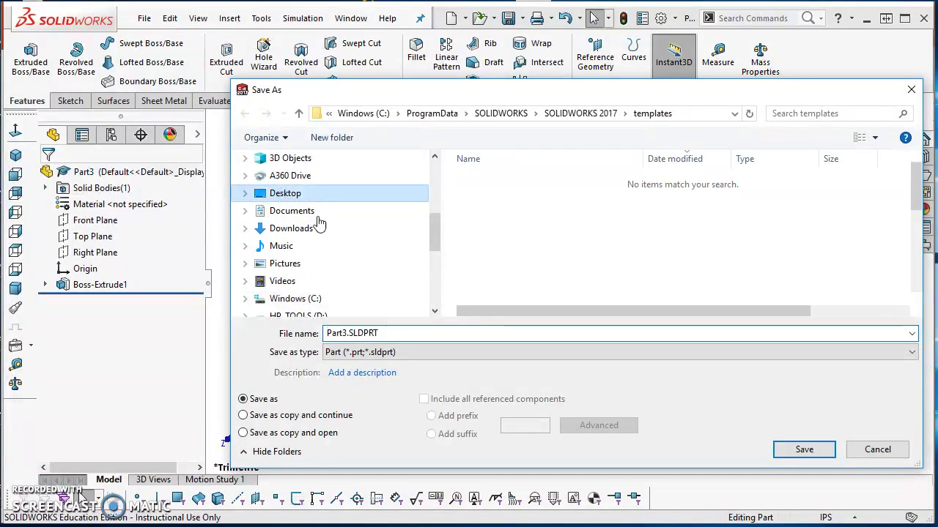
left_click(405, 331)
type("S")
key("BackSpace")
type("Skills ")
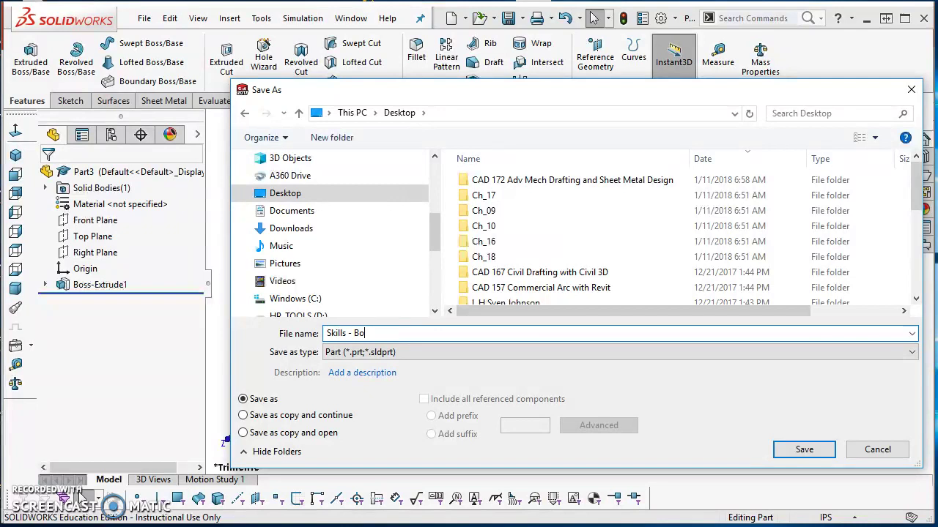
type("- BOM - Part")
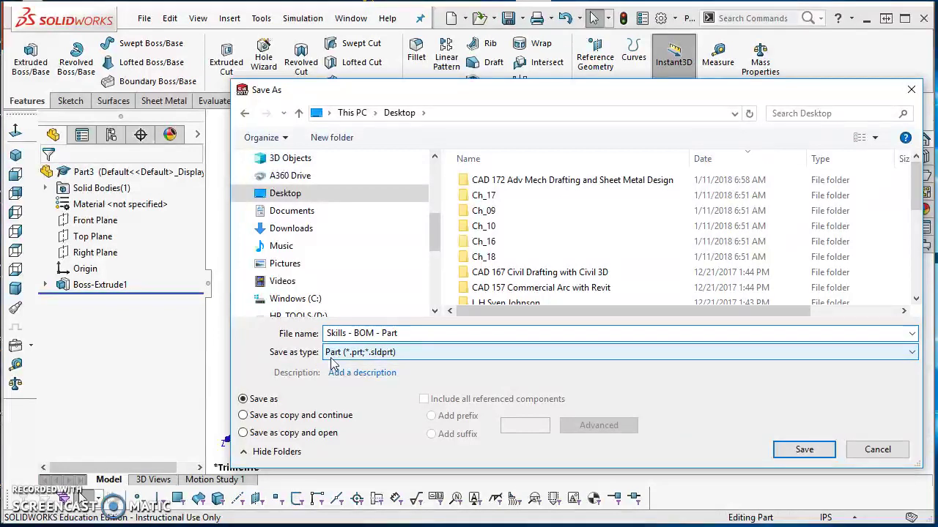
left_click(806, 449)
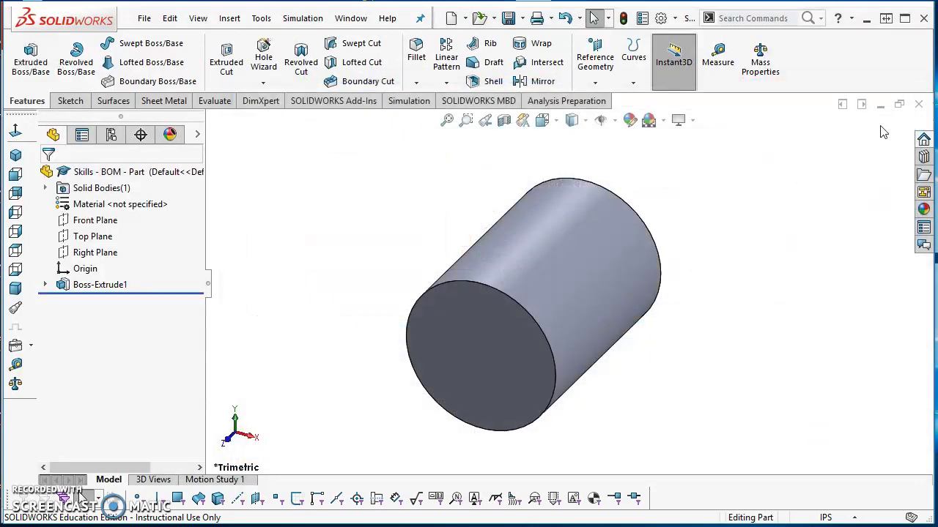
left_click(919, 105)
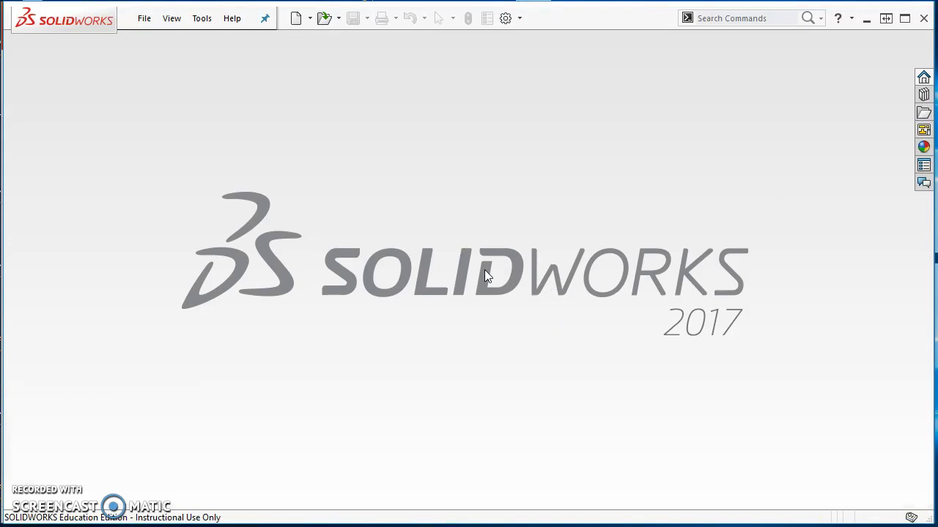
Create a drawing from the SkillsUSA - RLW drawing template and check the Creating a BOM Table slide in PowerPoint.
left_click(297, 21)
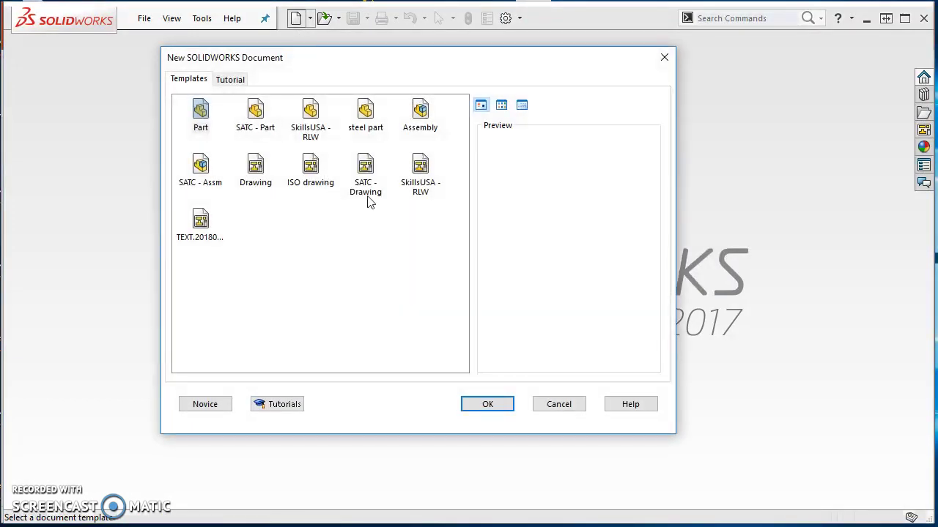
left_click(429, 188)
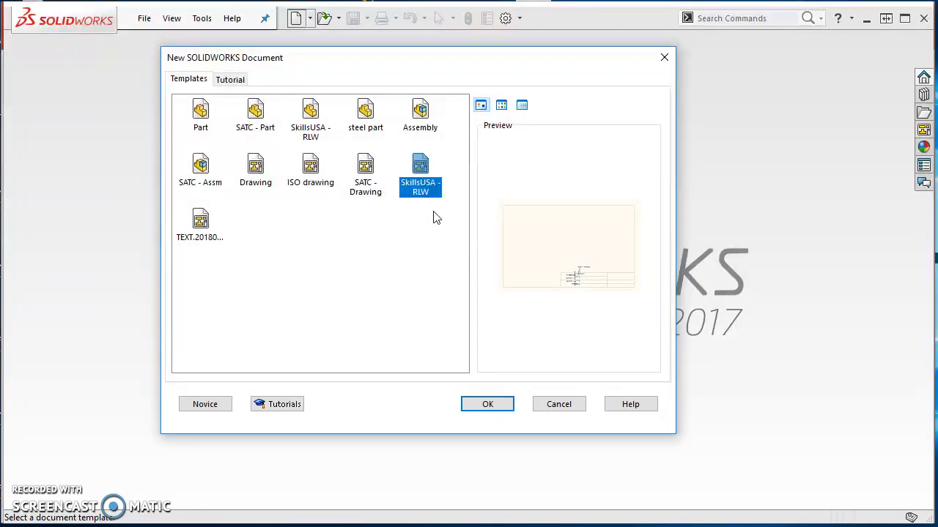
left_click(487, 405)
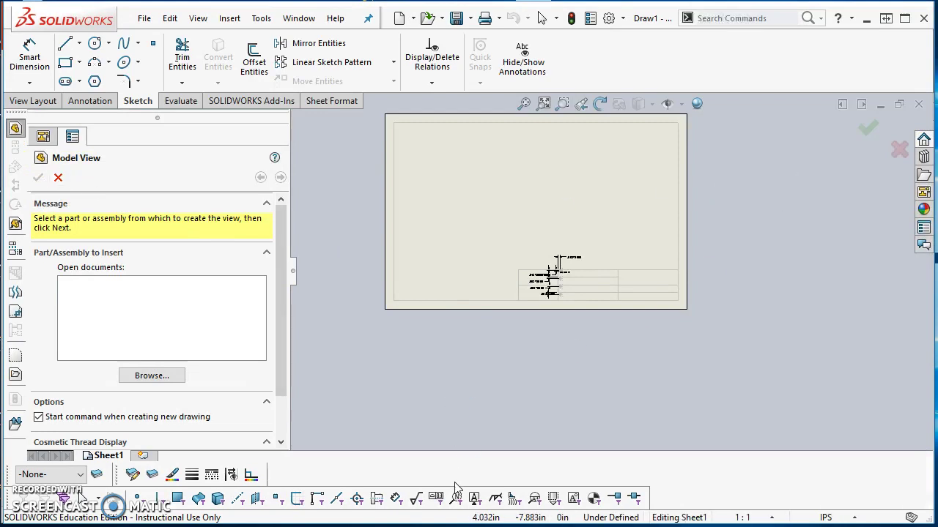
left_click(76, 513)
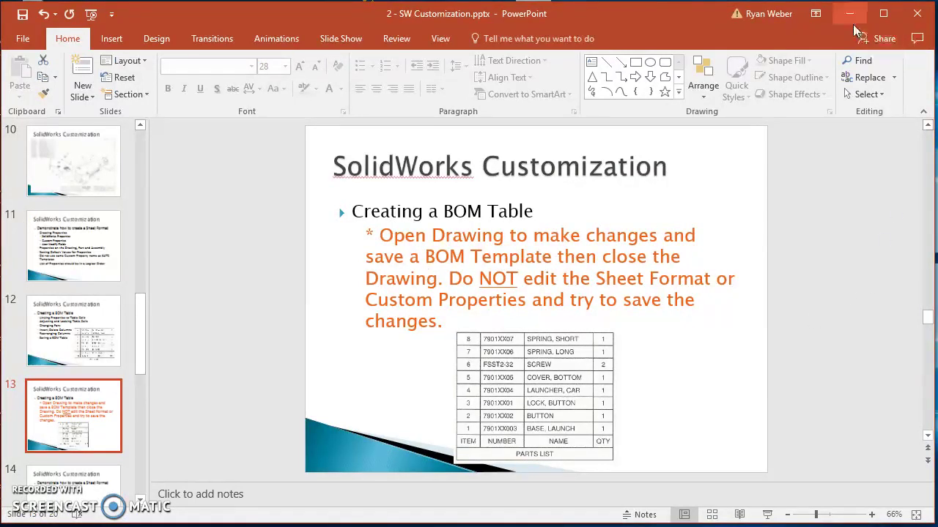
key("alt+Tab")
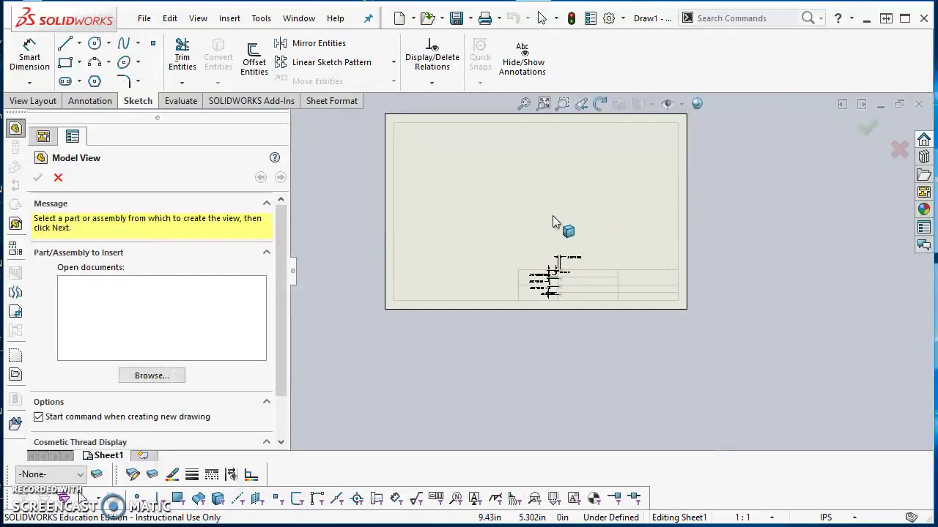
Place a single front view of Skills - BOM - Part.SLDPRT from the Desktop near the sheet's centre, without projected views.
left_click(47, 104)
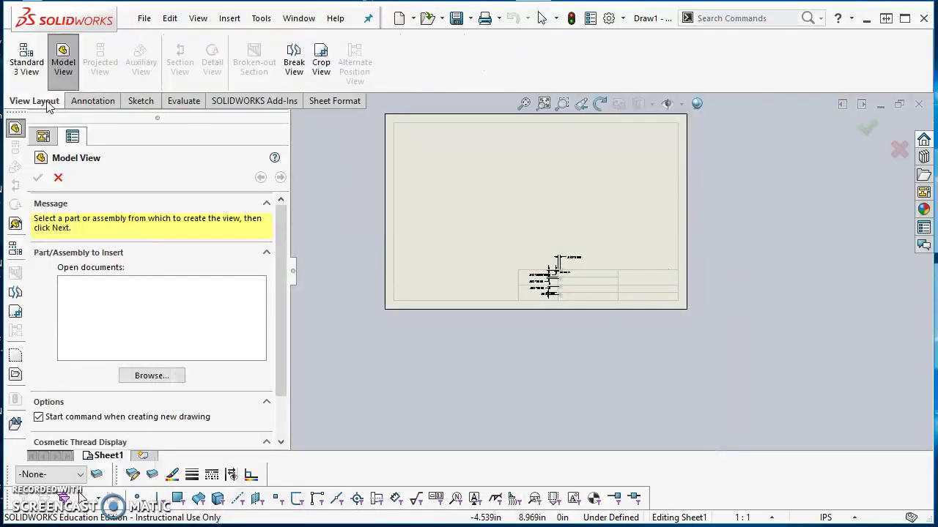
left_click(144, 377)
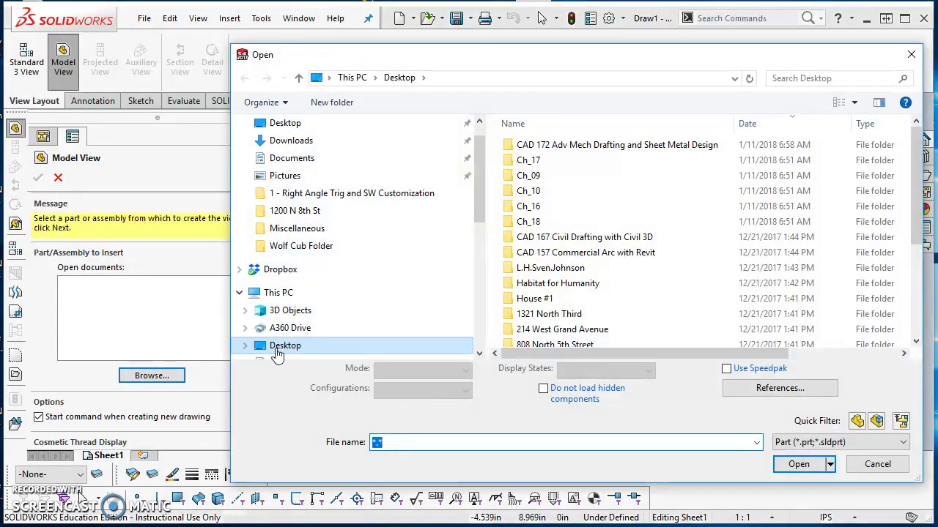
scroll(627, 297, "down", 4)
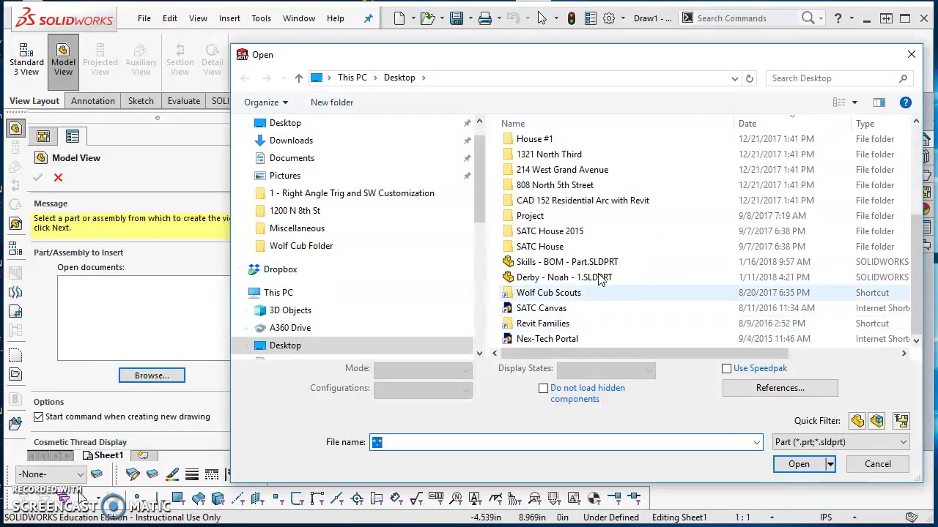
left_click(528, 265)
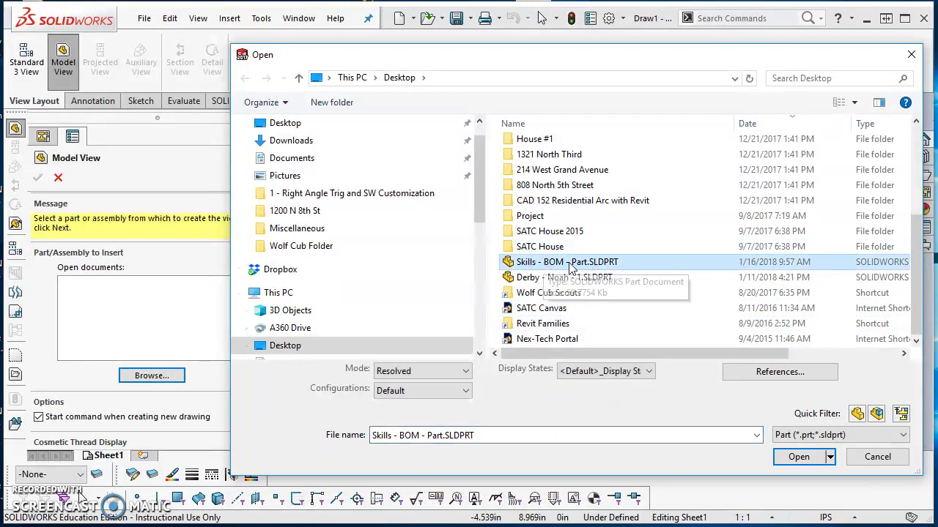
left_click(790, 459)
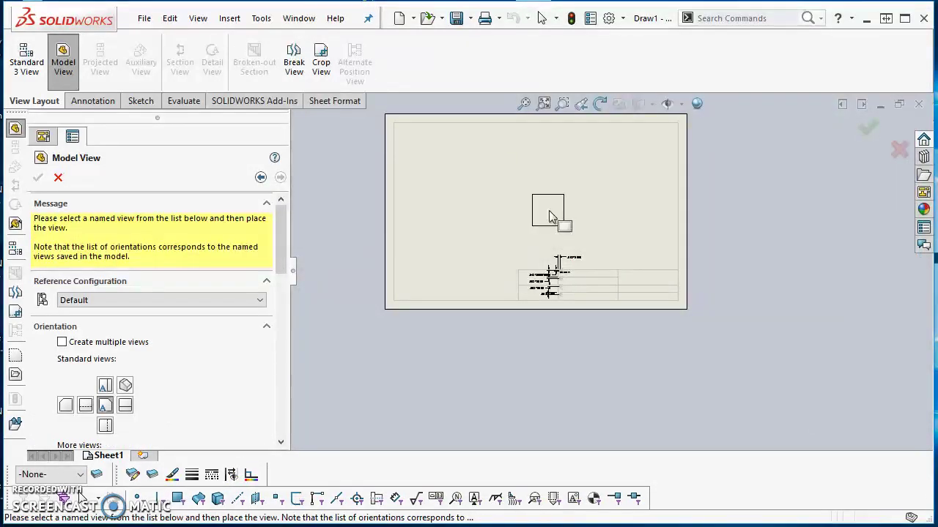
left_click(520, 200)
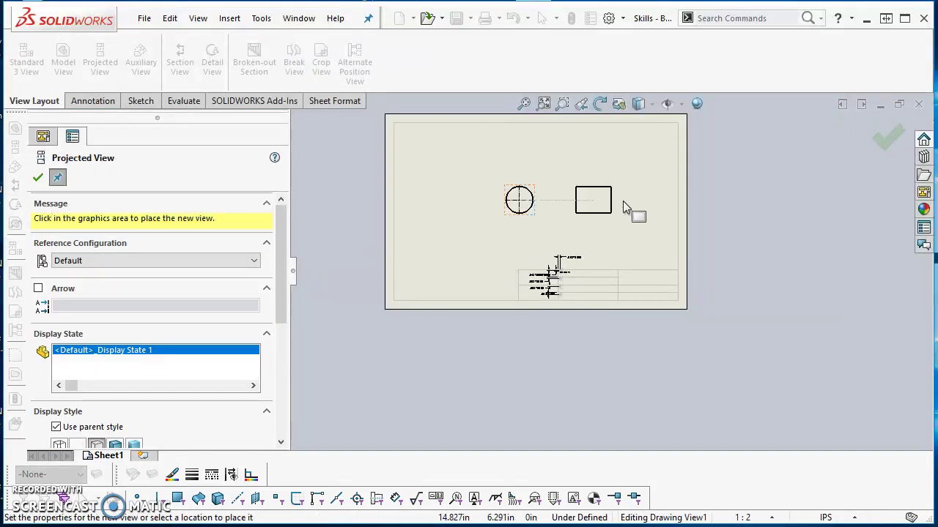
key("Escape")
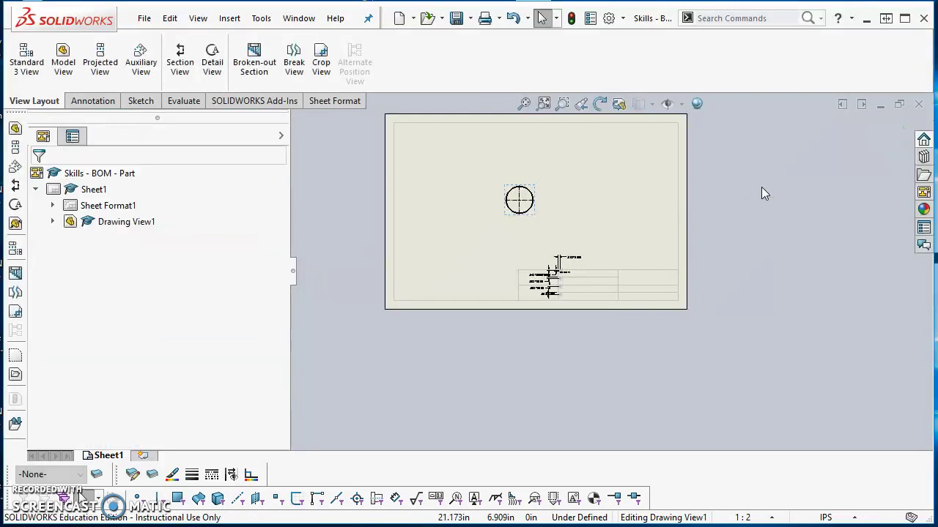
Start a Bill of Materials table for the cylinder's drawing view.
scroll(554, 193, "up", 3)
scroll(573, 230, "down", 8)
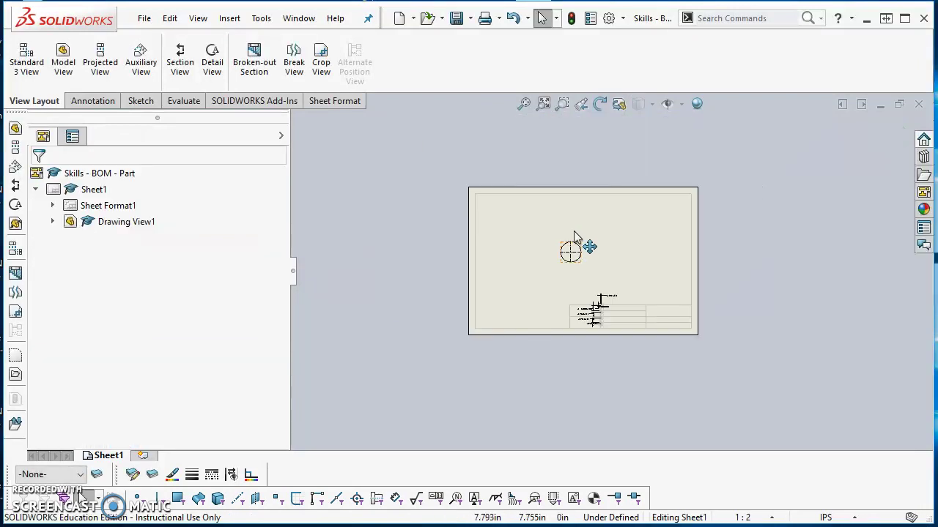
scroll(617, 259, "up", 2)
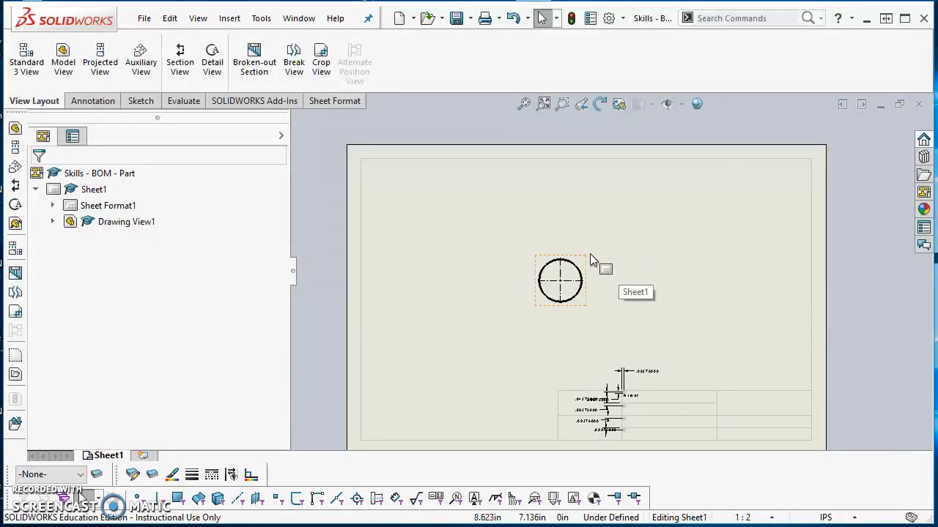
left_click(97, 102)
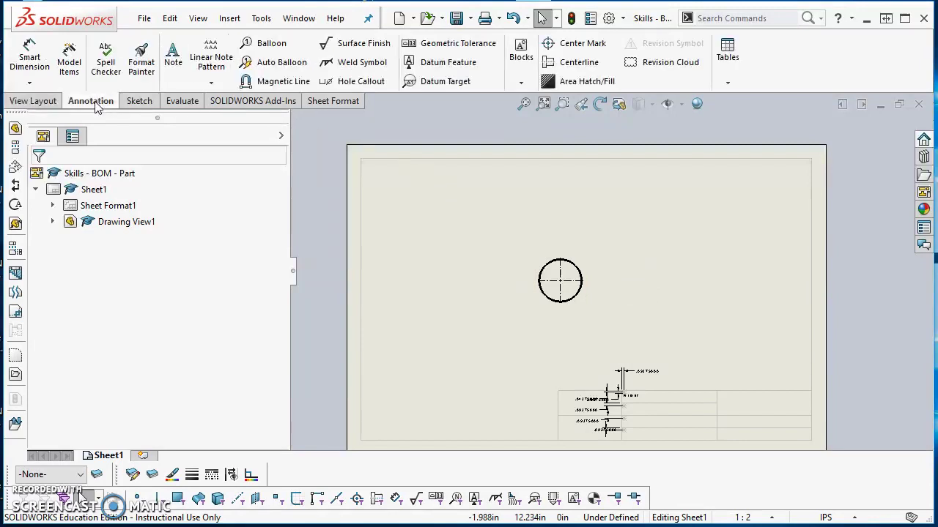
left_click(727, 59)
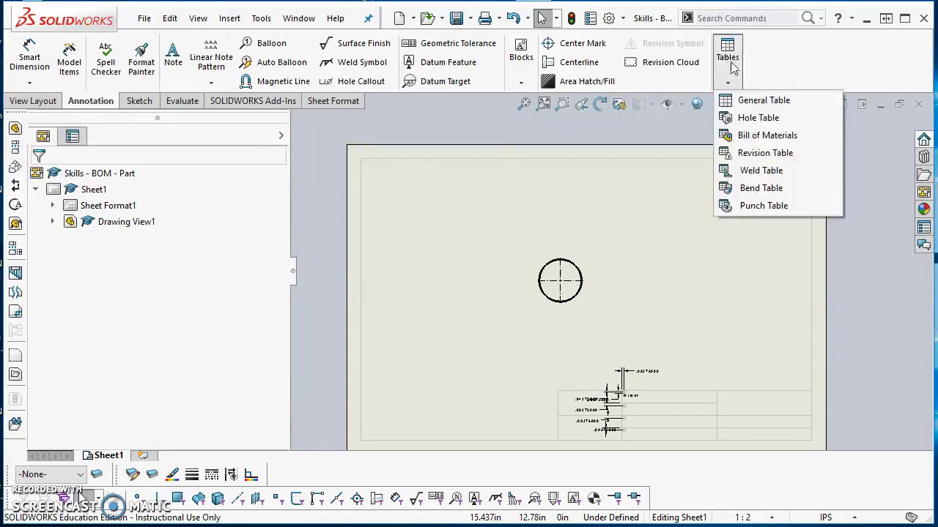
left_click(771, 137)
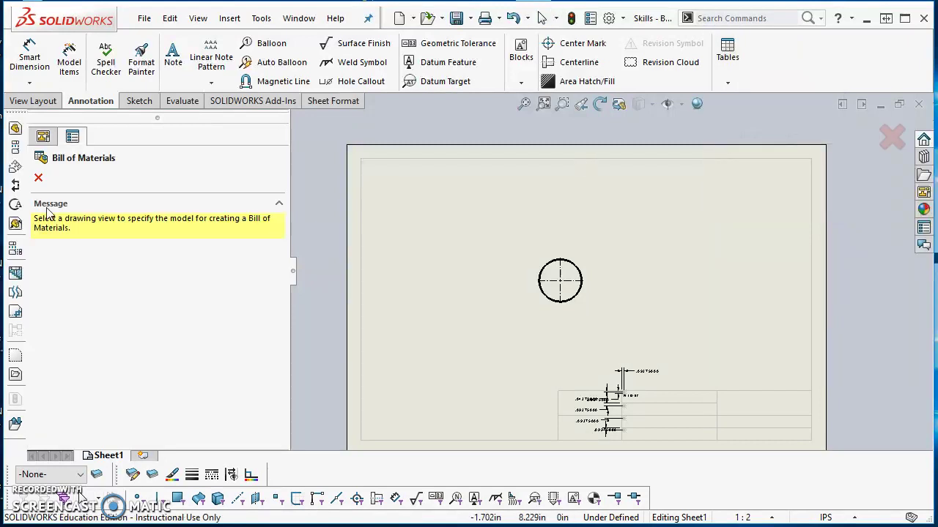
left_click(540, 264)
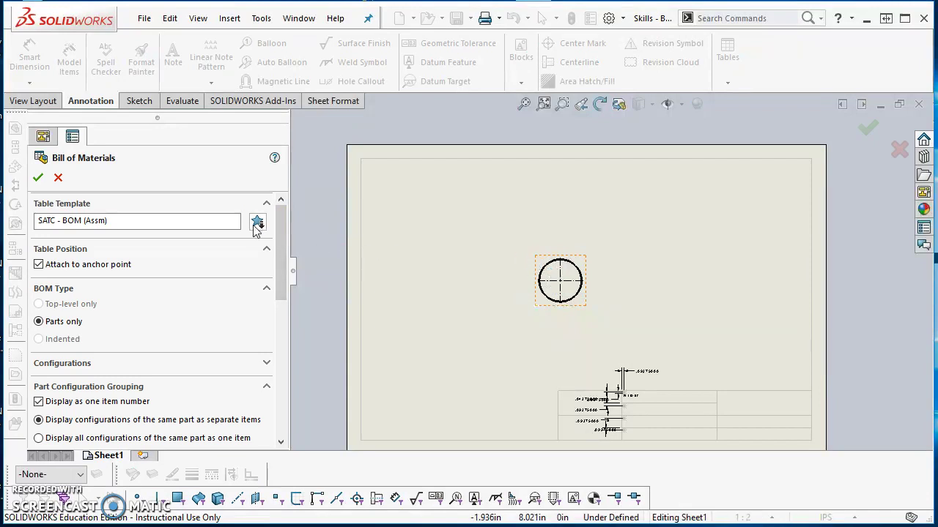
Use SATC - BOM (Assm).sldbomtbt from the SOLIDWORKS lang\english folder as the table template and insert the BOM at the anchor point.
left_click(57, 224)
left_click(257, 223)
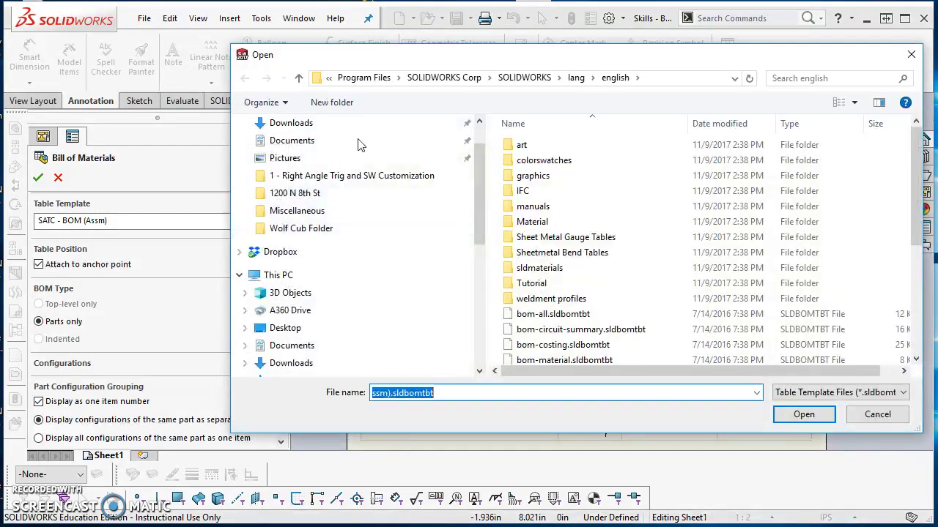
left_click_drag(483, 59, 372, 59)
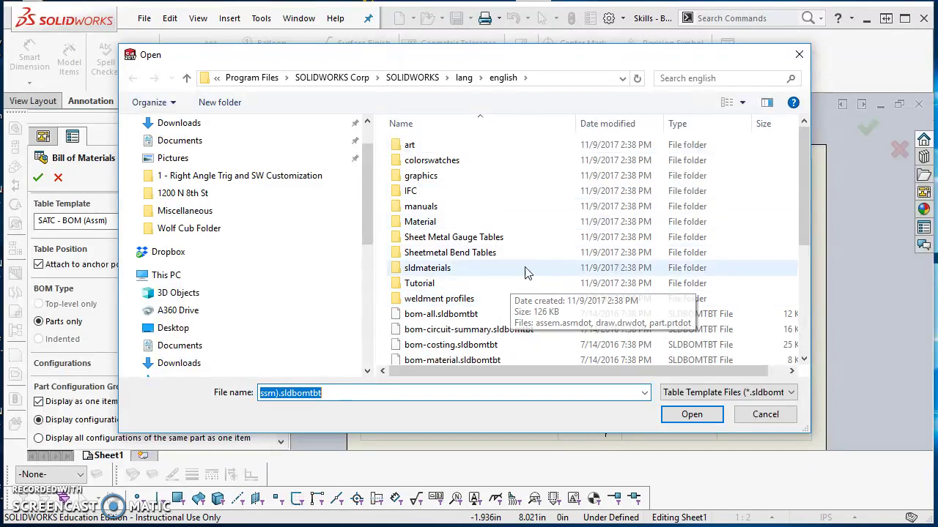
left_click(563, 79)
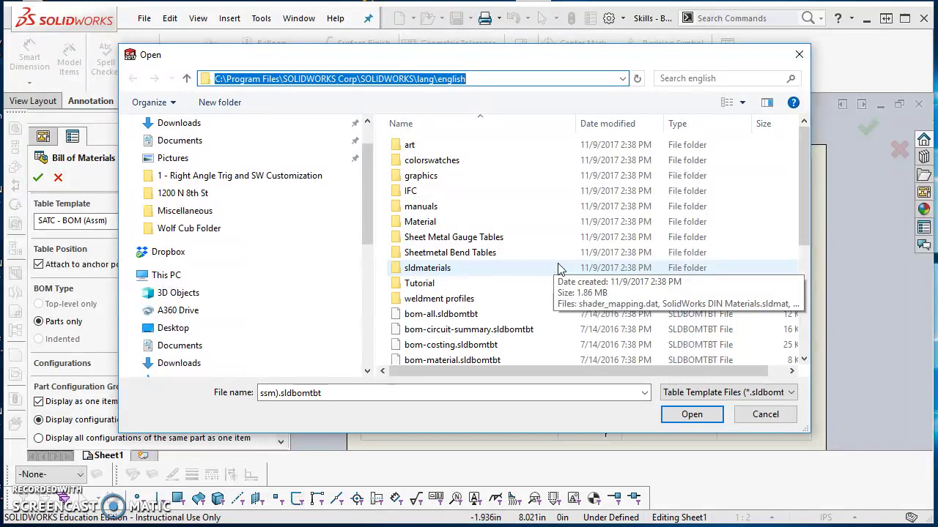
scroll(557, 269, "down", 4)
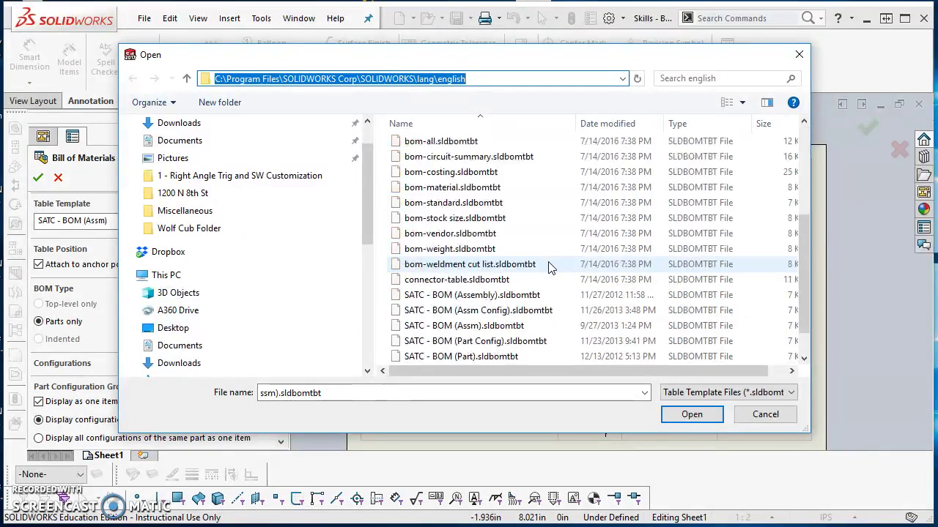
scroll(549, 268, "down", 1)
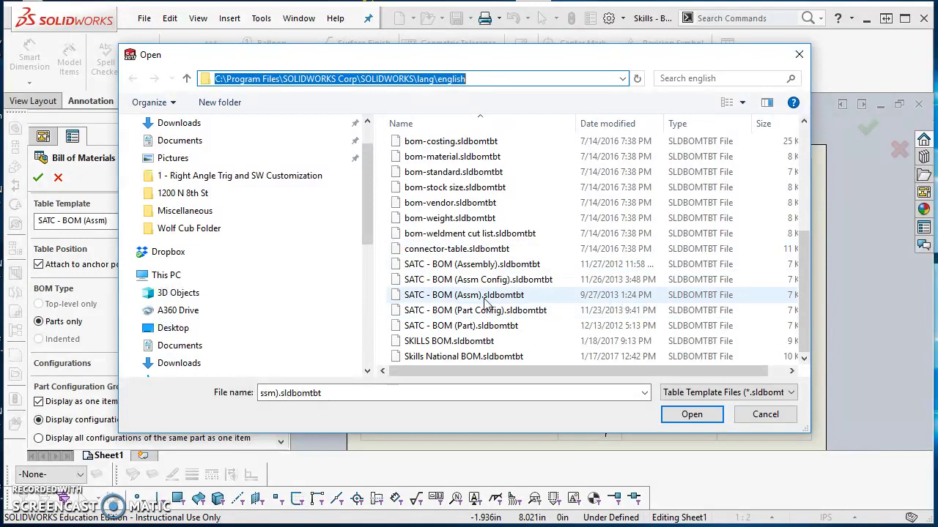
left_click(458, 297)
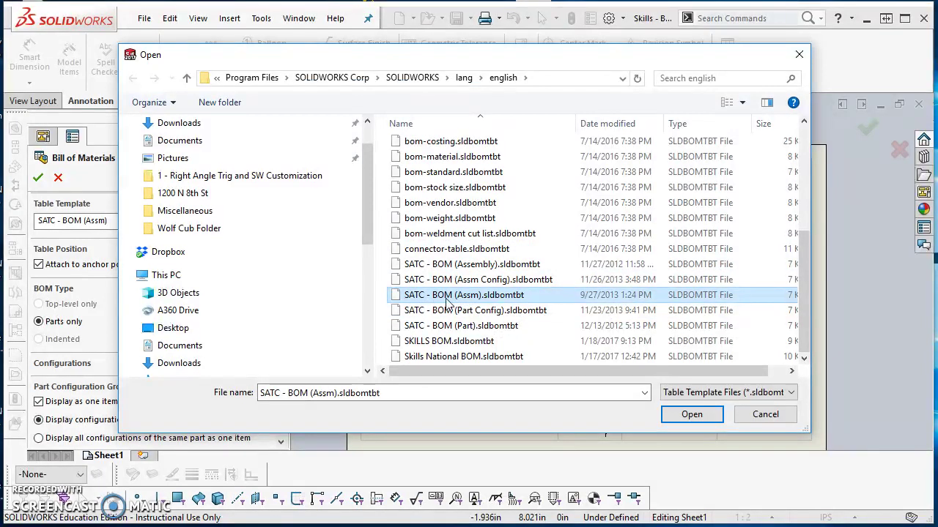
left_click(691, 415)
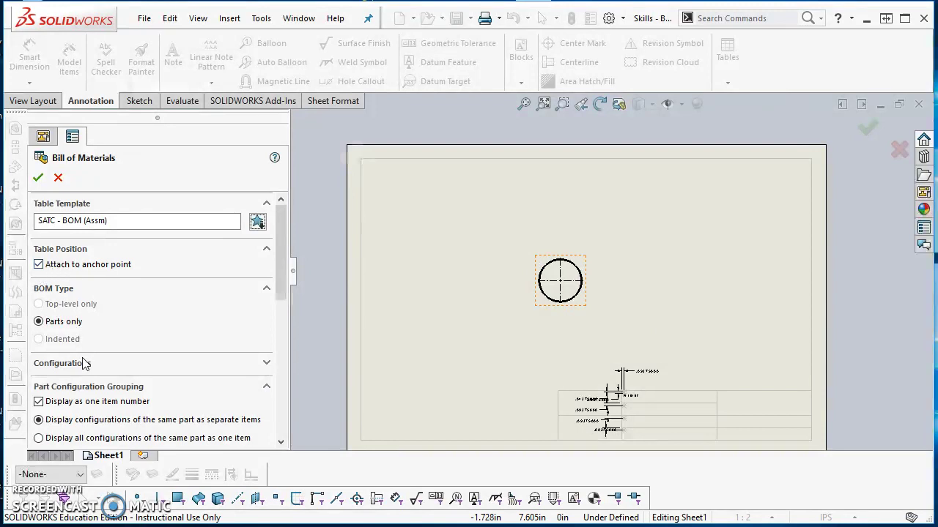
left_click(38, 179)
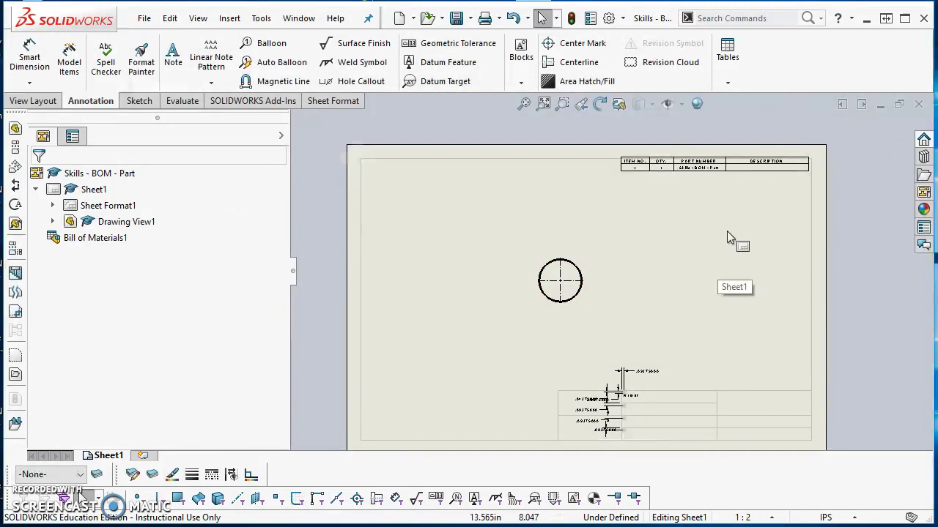
Compare the inserted BOM table's columns with the annotated parts list in the BOM Table - Skills.jpg image.
scroll(706, 171, "up", 2)
scroll(623, 252, "down", 5)
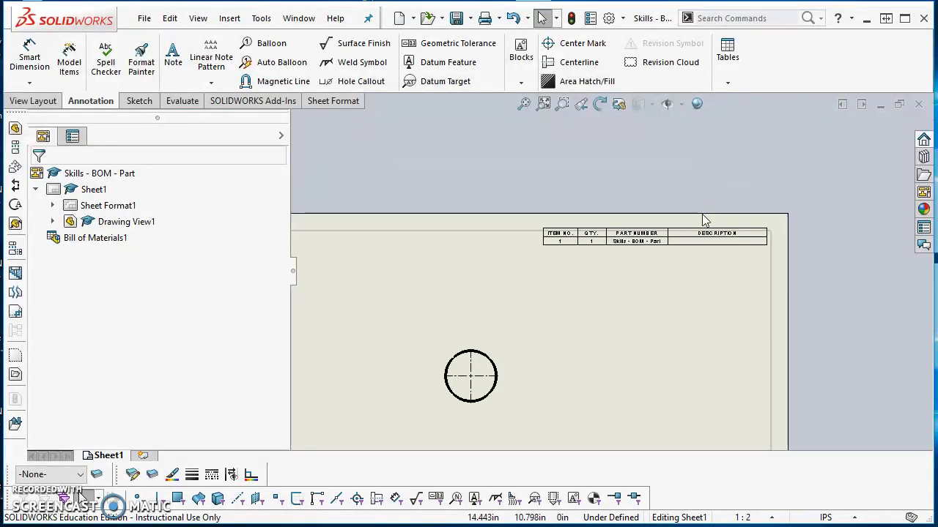
scroll(590, 285, "down", 1)
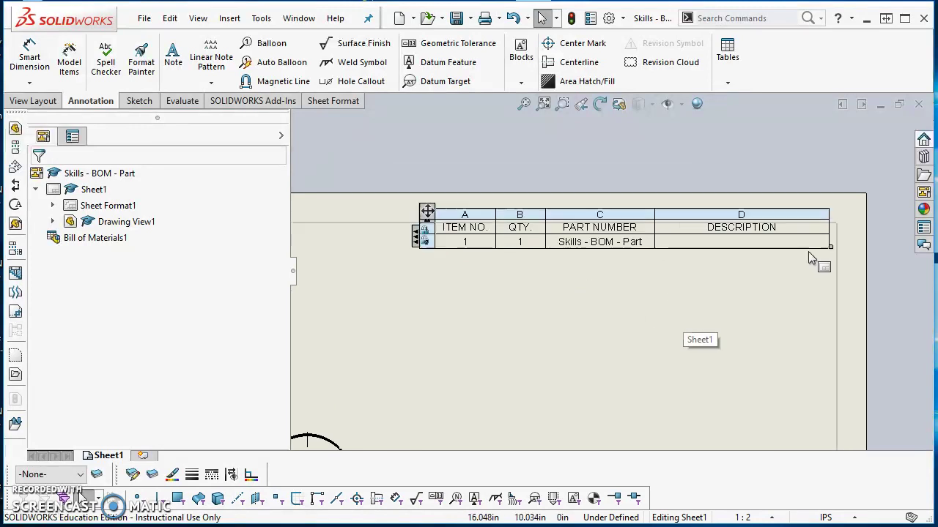
left_click(454, 231)
left_click(616, 265)
key("alt+Tab")
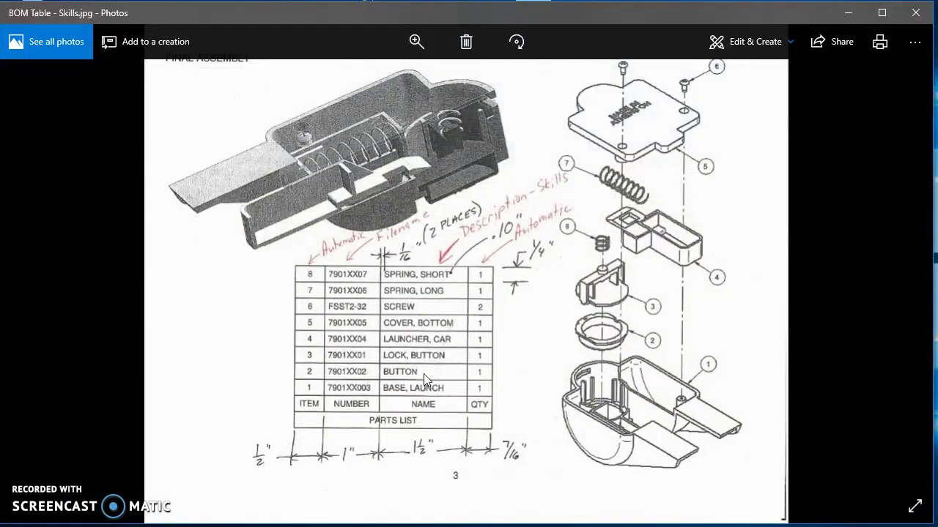
left_click(850, 12)
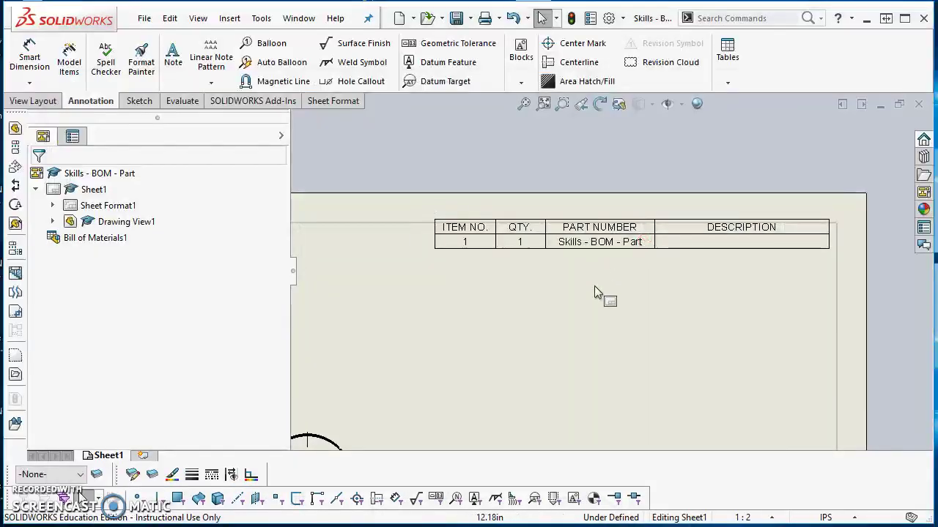
Detach the BOM table from its anchor point and move it below the sheet's upper border into open space.
left_click(464, 242)
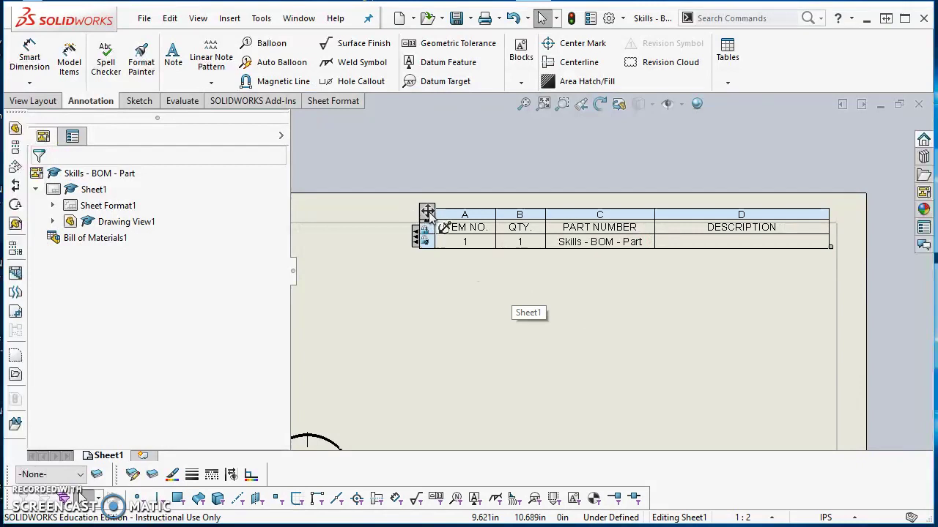
left_click(427, 212)
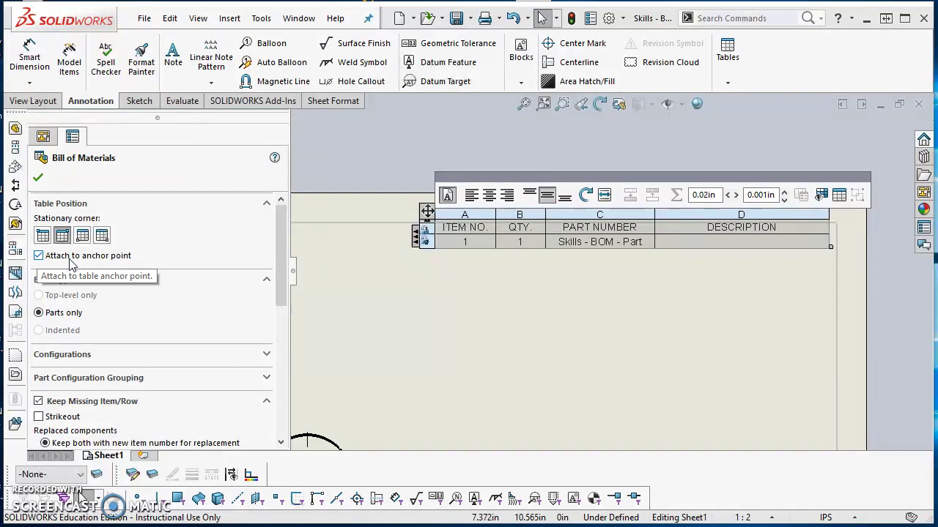
left_click(38, 256)
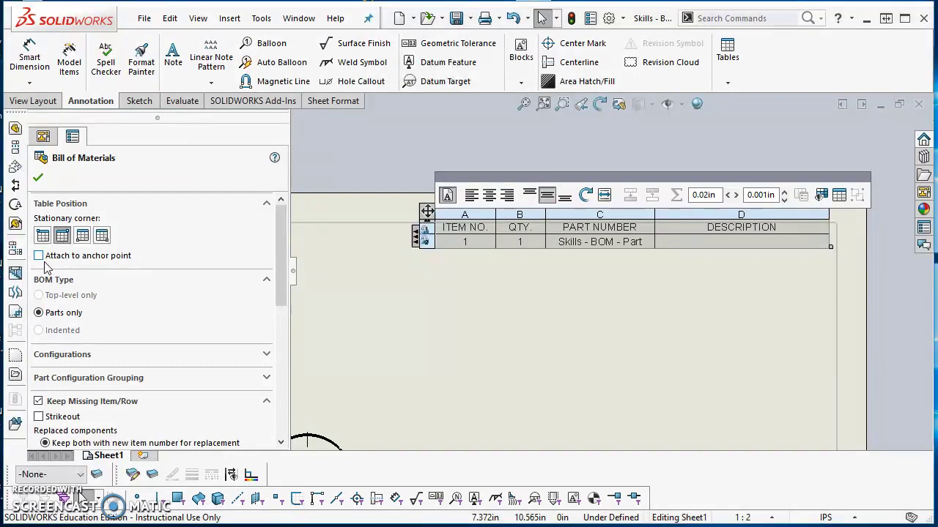
left_click_drag(427, 212, 385, 326)
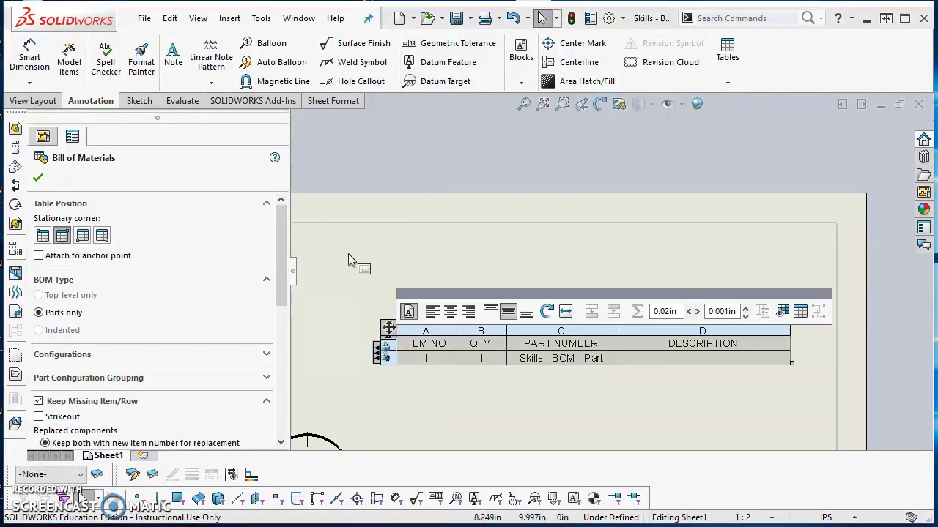
left_click(355, 268)
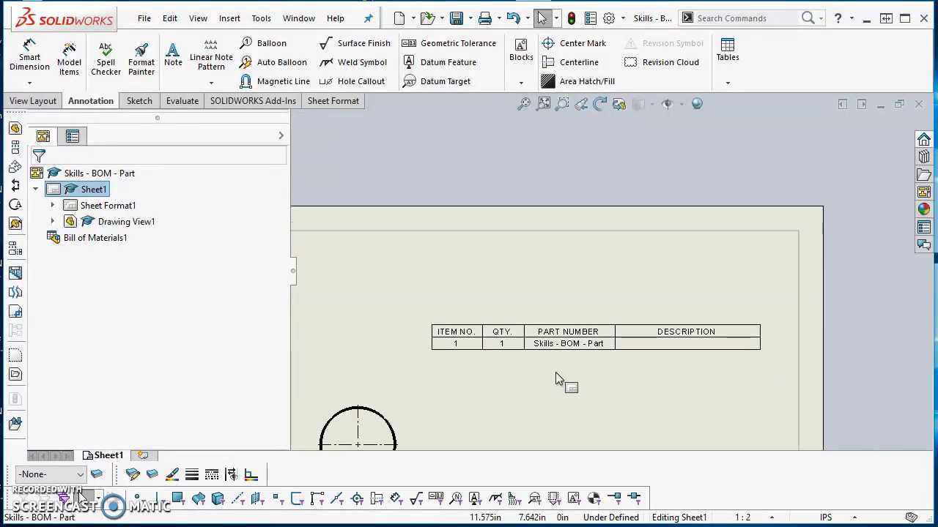
Shorten the BOM table's ITEM NO. column heading to ITEM.
scroll(551, 373, "down", 3)
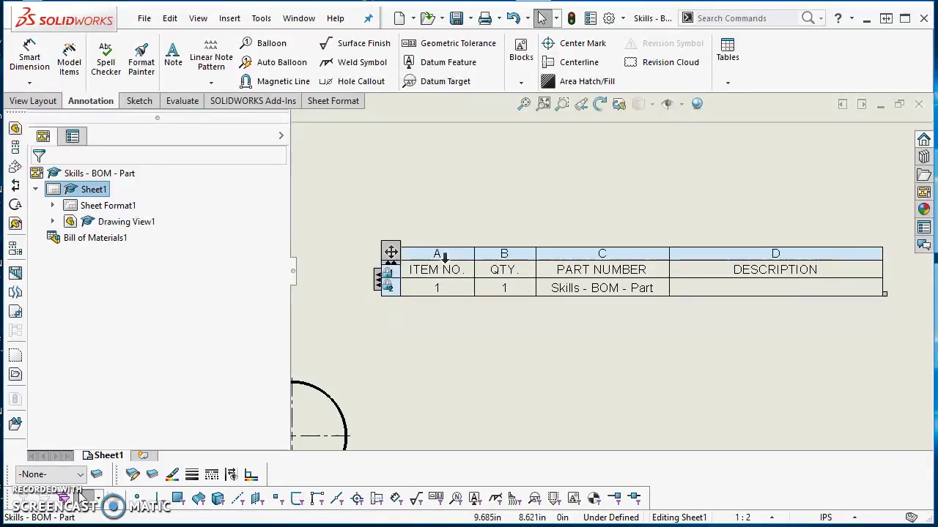
scroll(450, 271, "down", 2)
scroll(461, 279, "down", 1)
left_click(506, 273)
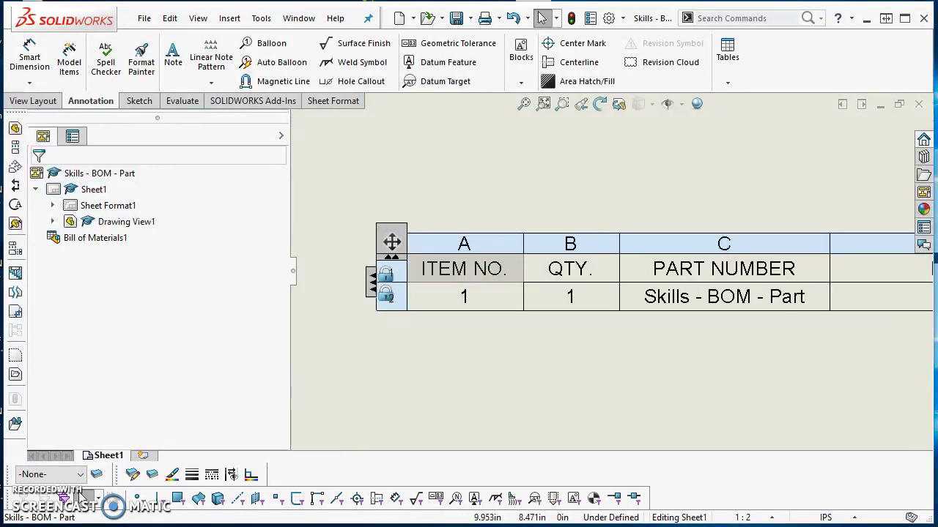
double_click(506, 272)
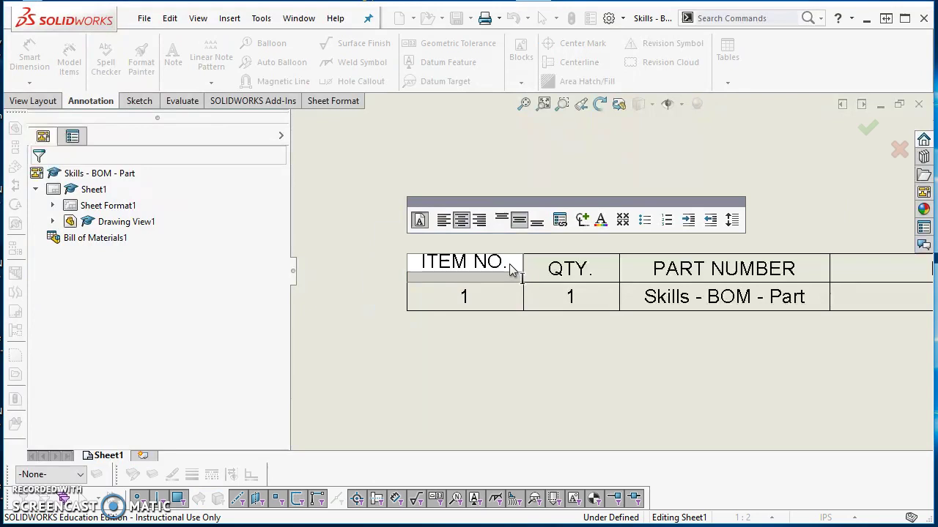
key("BackSpace")
key("BackSpace")
key("BackSpace")
key("BackSpace")
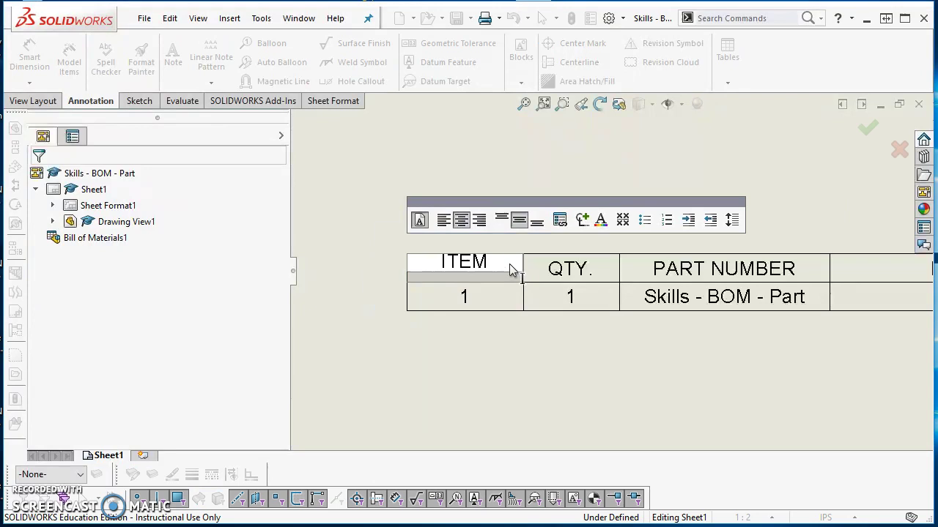
left_click(478, 389)
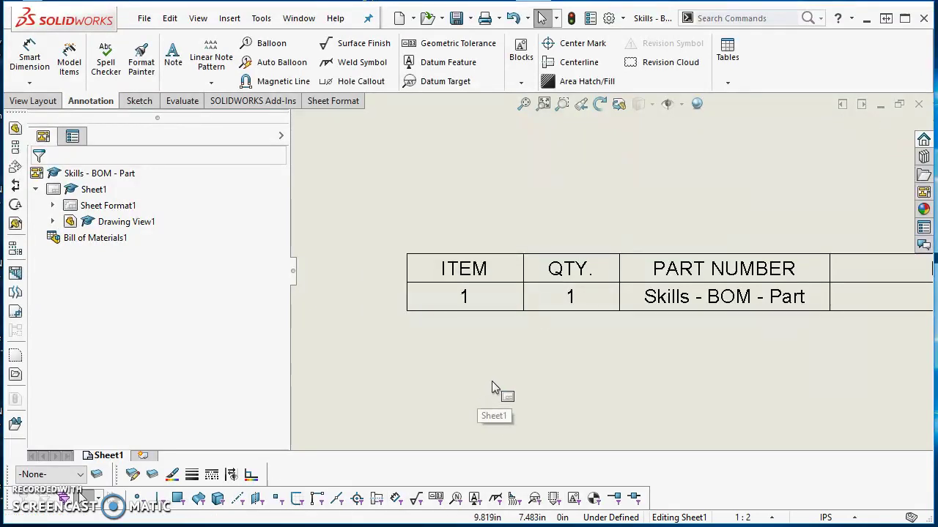
Shorten the PART NUMBER column heading to NUMBER in the BOM table.
scroll(621, 368, "up", 2)
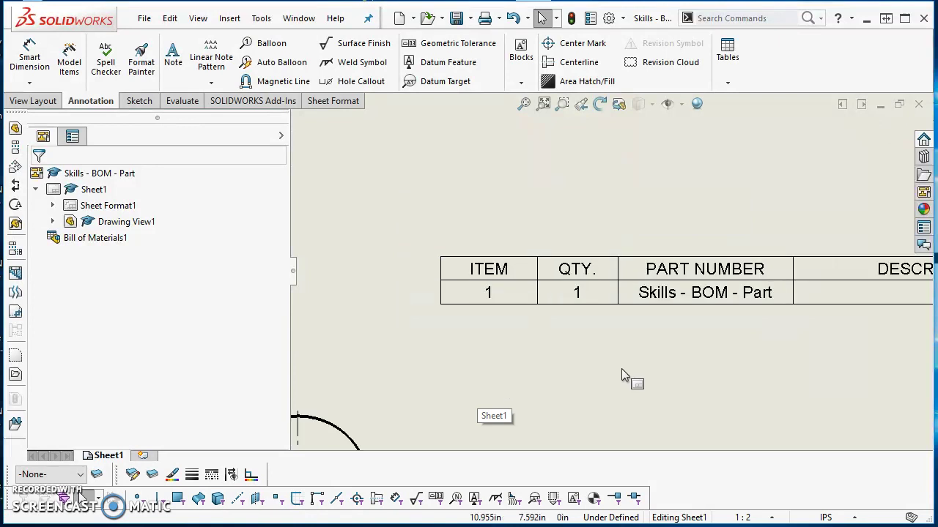
scroll(645, 391, "down", 1)
left_click(651, 284)
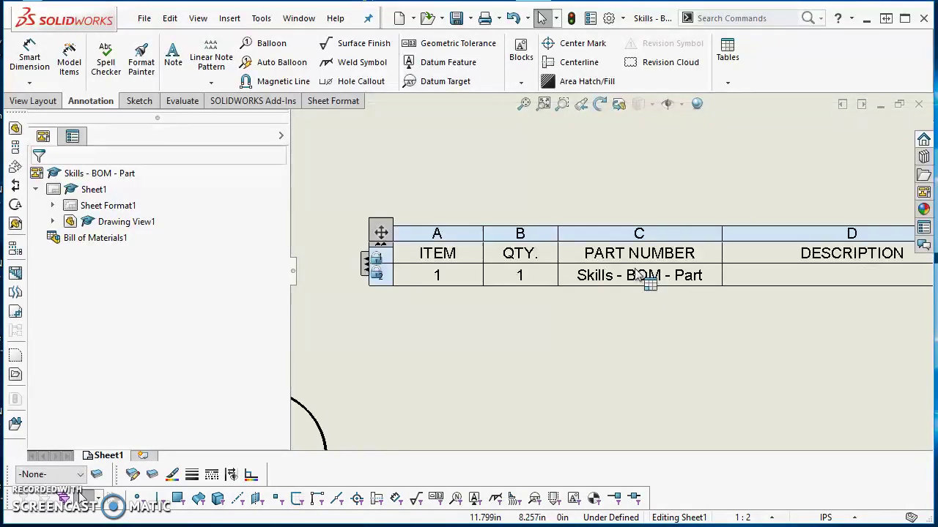
left_click(639, 233)
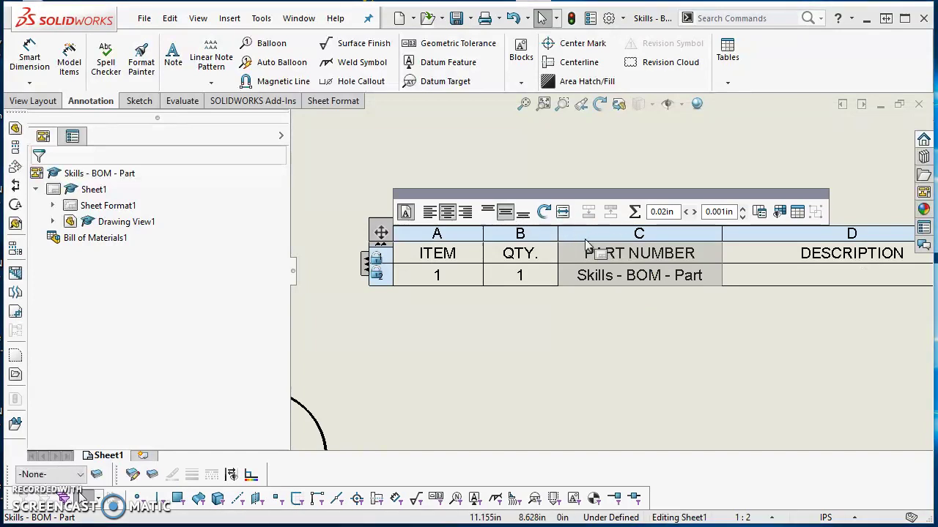
double_click(696, 253)
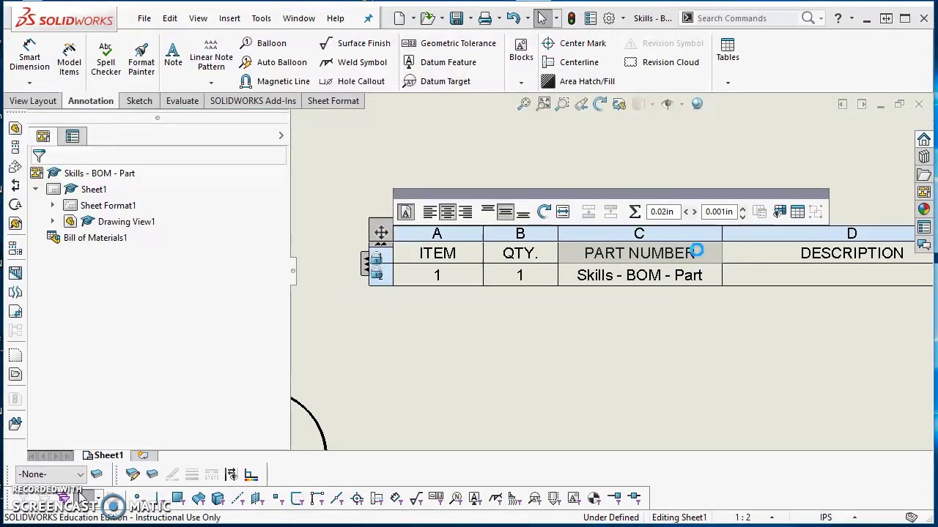
key("BackSpace")
key("BackSpace")
key("BackSpace")
key("BackSpace")
key("BackSpace")
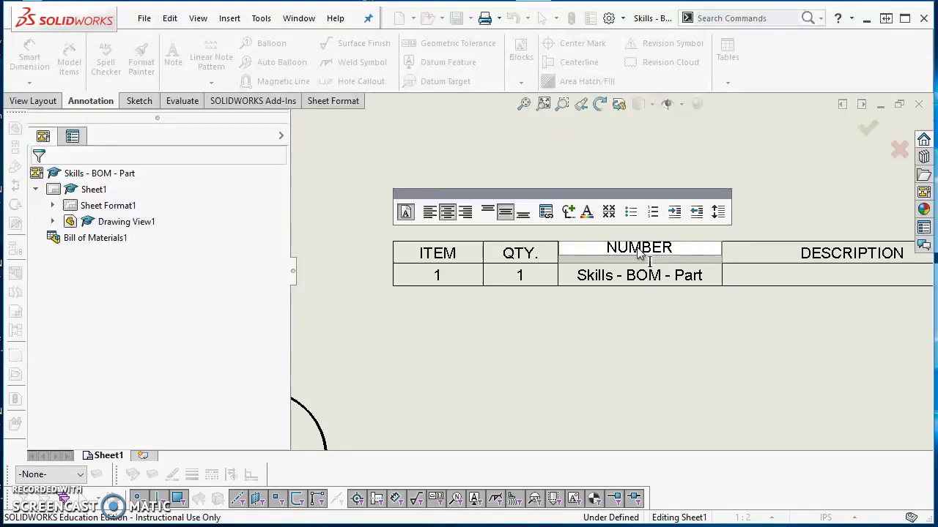
left_click(627, 351)
Reorder the BOM columns so that NUMBER directly follows ITEM and QTY. comes last, after DESCRIPTION.
mouse_move(571, 260)
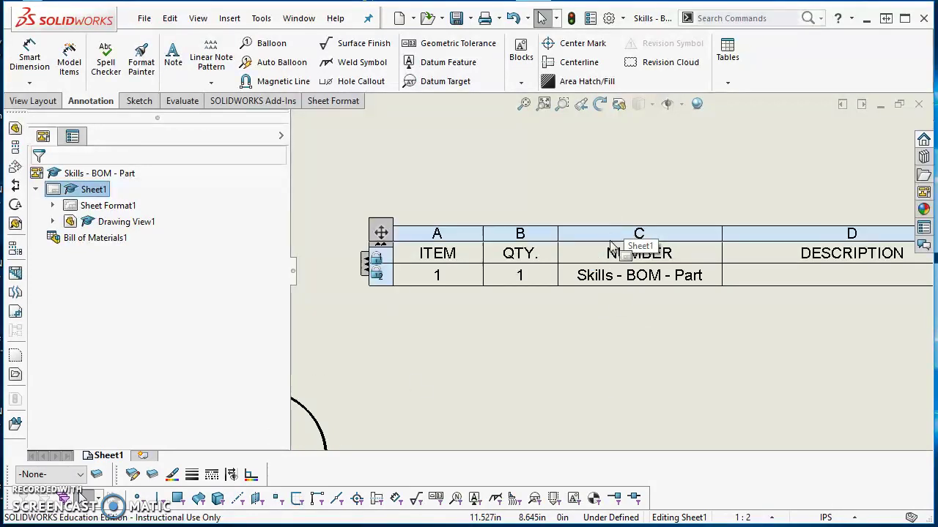
left_click(611, 233)
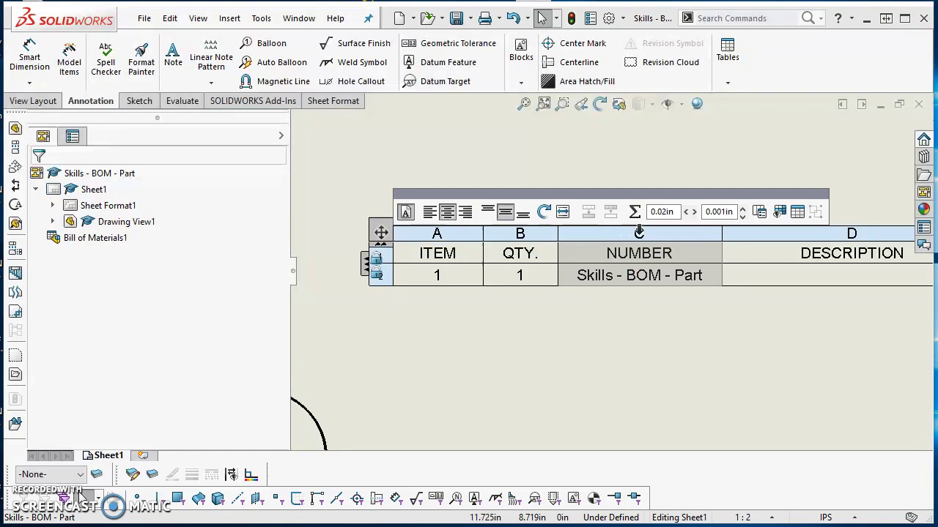
left_click_drag(641, 233, 494, 230)
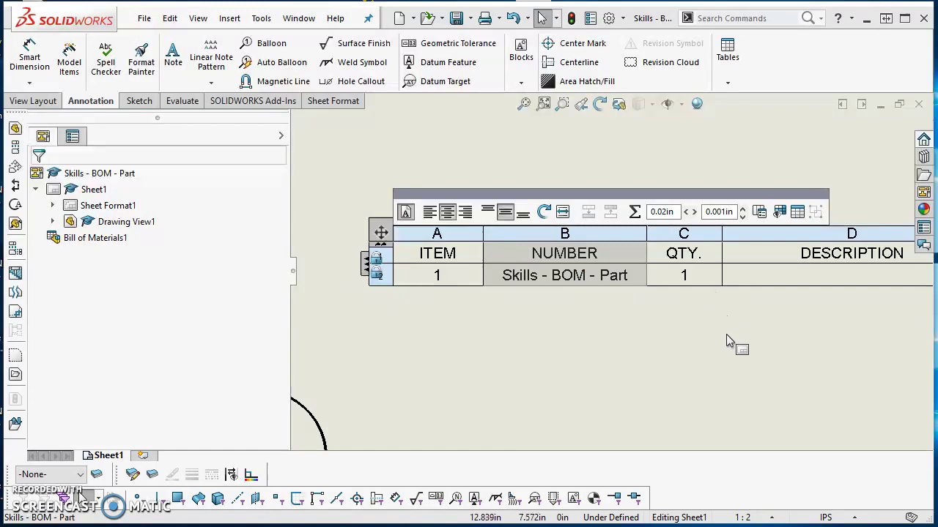
scroll(724, 341, "down", 3)
middle_click_drag(725, 342, 635, 403)
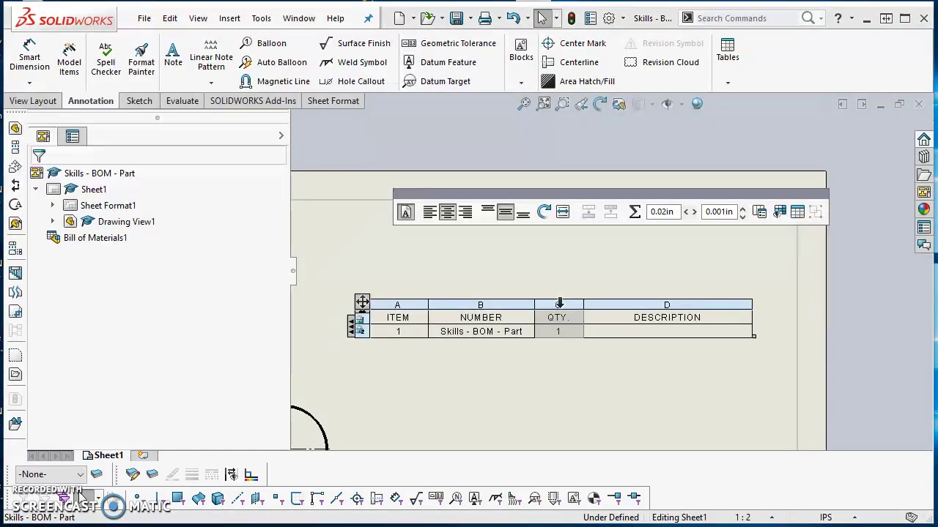
left_click_drag(559, 303, 745, 304)
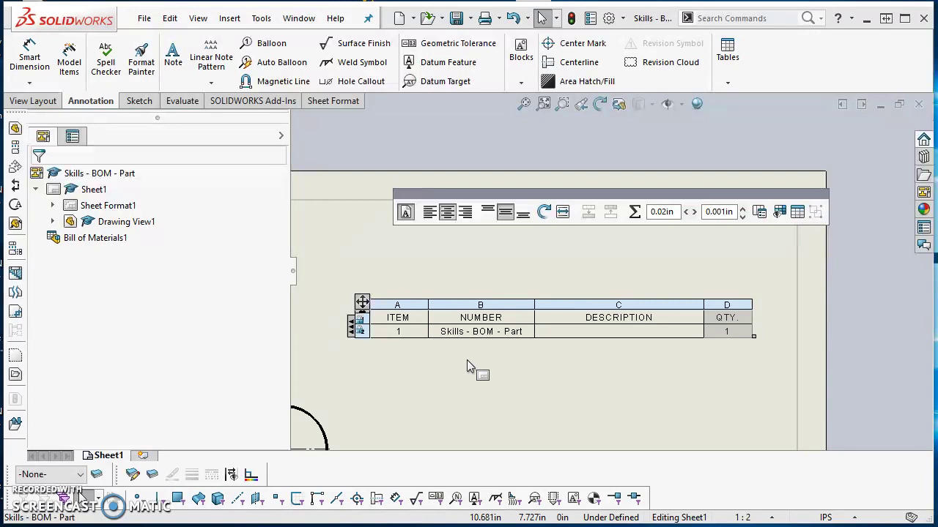
Replace the DESCRIPTION column heading with NAME.
scroll(646, 360, "down", 1)
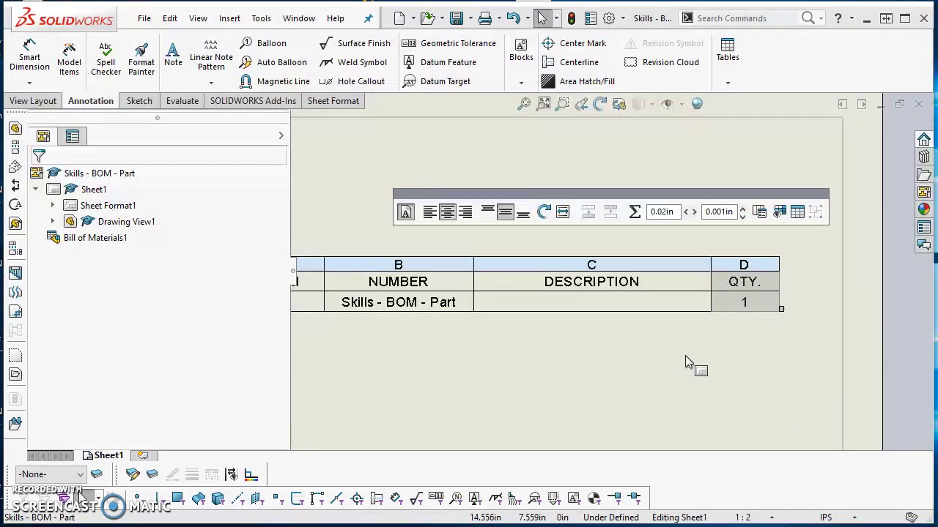
middle_click_drag(641, 363, 711, 373)
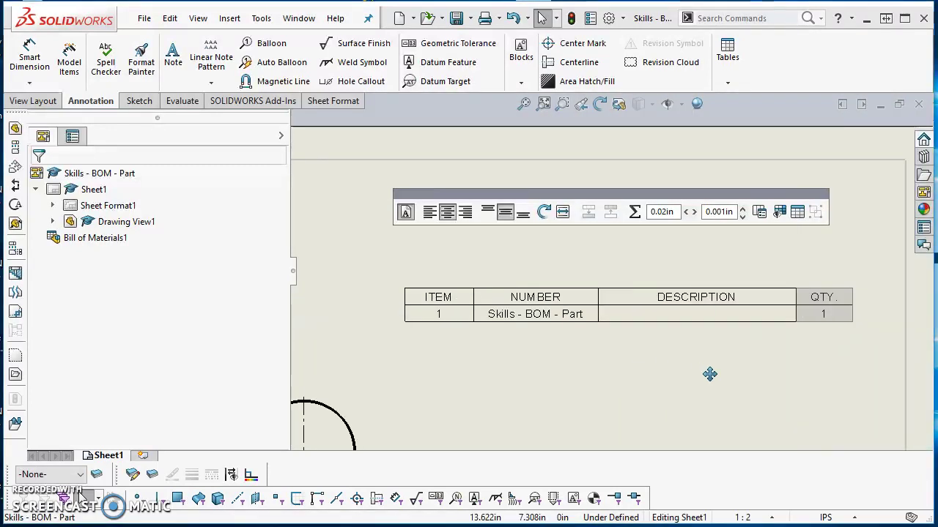
double_click(739, 298)
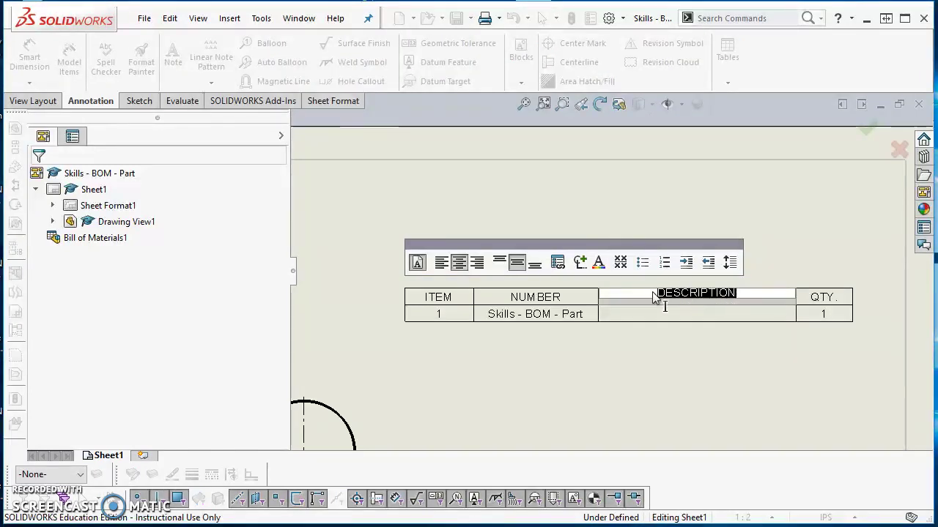
type("name")
key("BackSpace")
key("BackSpace")
key("BackSpace")
key("BackSpace")
type("name")
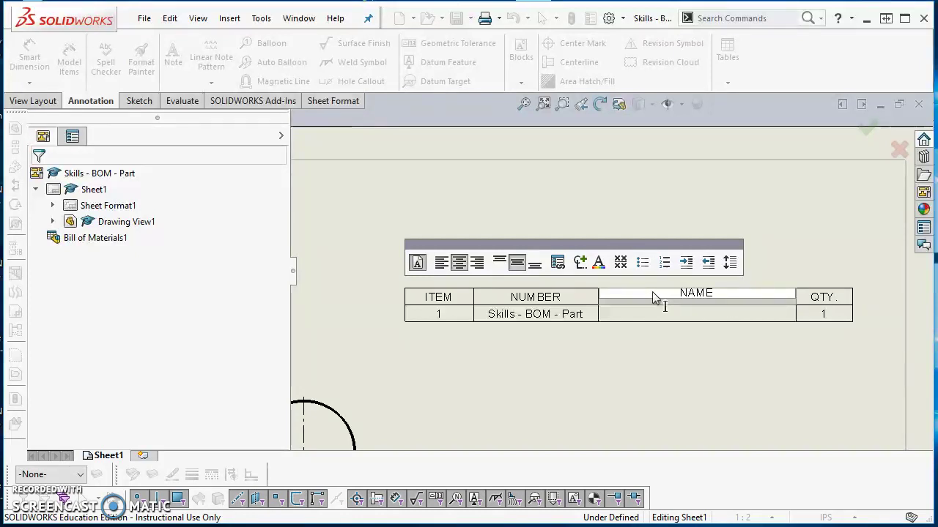
left_click(599, 375)
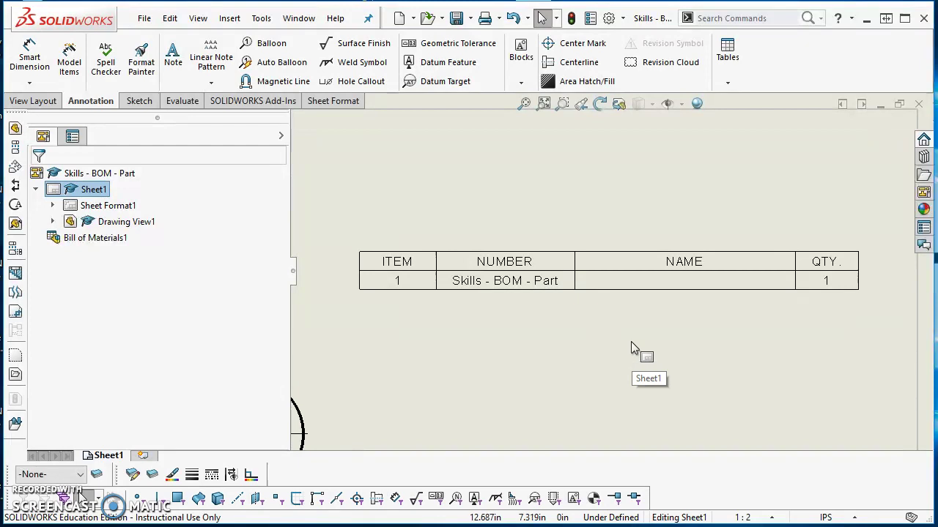
Link column C of the BOM table to the custom property DESCRIPTION - SKILLS.
mouse_move(638, 244)
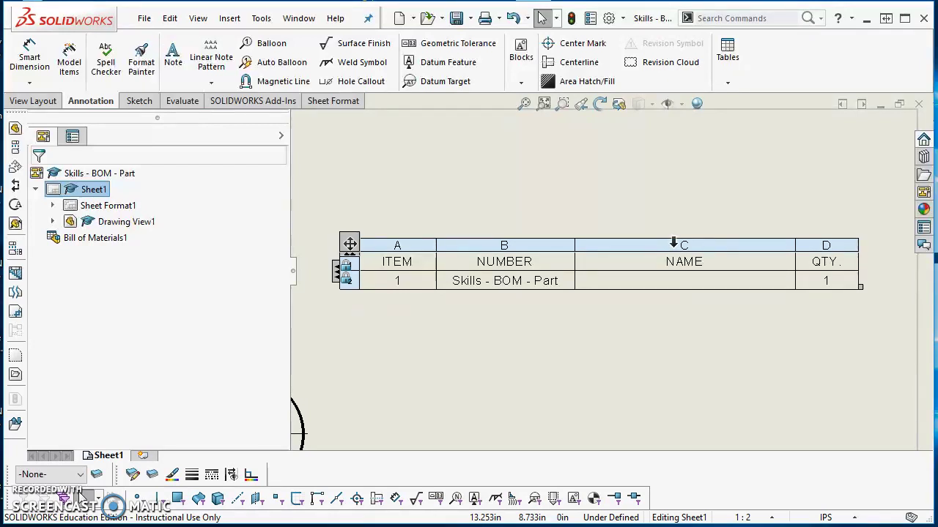
left_click(674, 244)
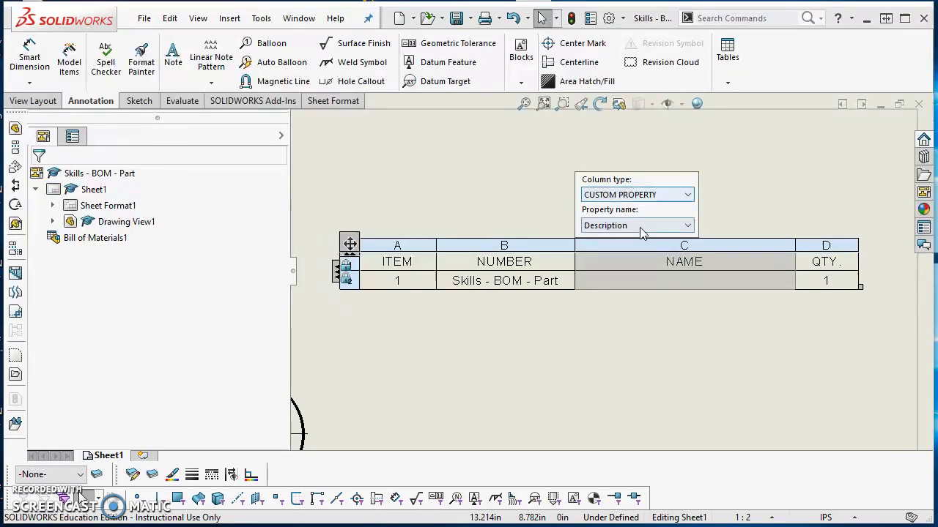
left_click(640, 226)
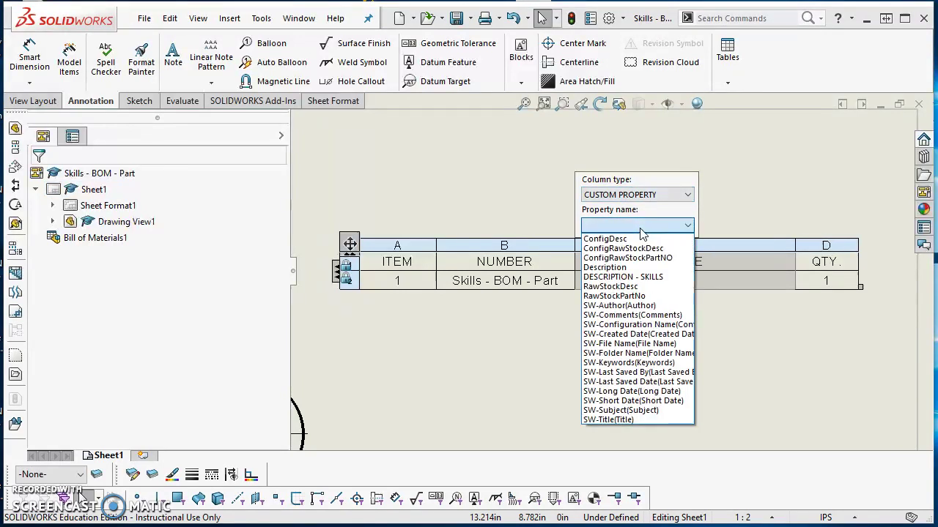
left_click(659, 277)
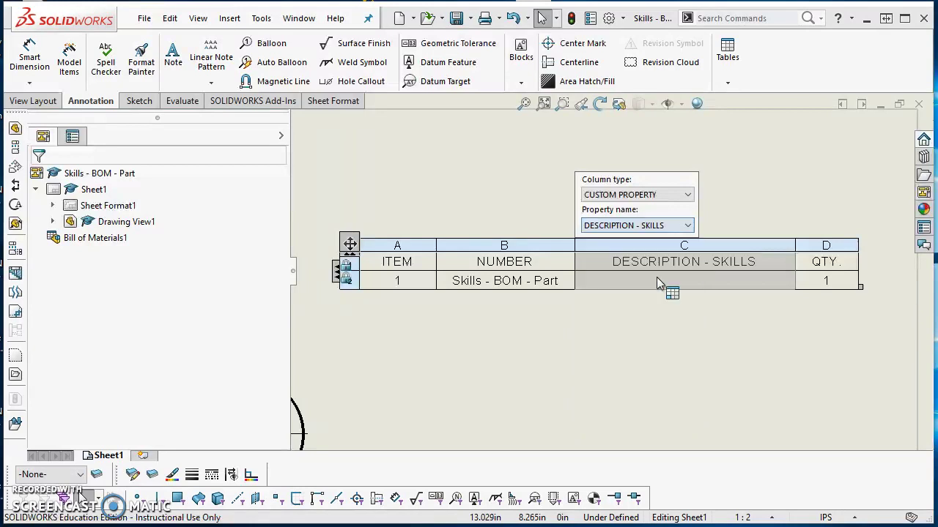
left_click(711, 321)
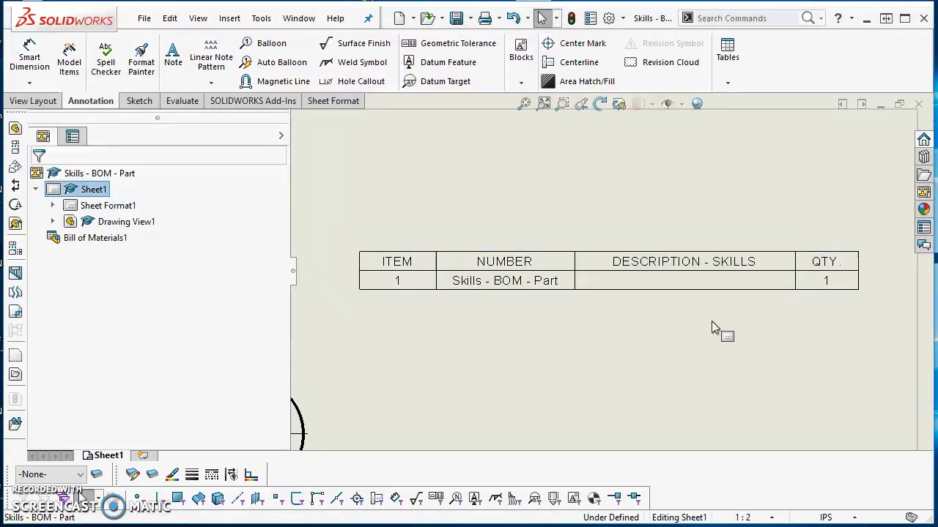
Replace the DESCRIPTION - SKILLS heading of column C with NAME.
left_click(762, 263)
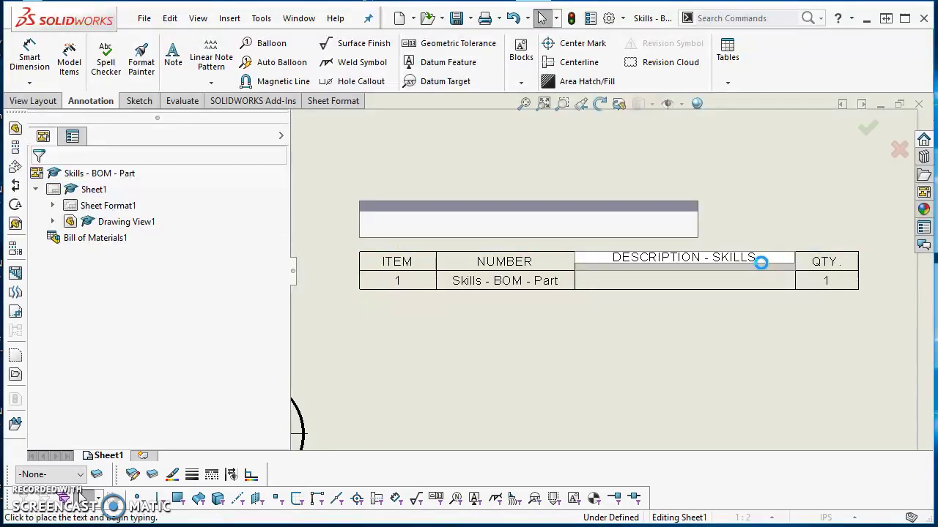
key("BackSpace")
key("BackSpace")
key("BackSpace")
key("BackSpace")
key("BackSpace")
key("BackSpace")
key("BackSpace")
key("BackSpace")
key("BackSpace")
key("BackSpace")
key("BackSpace")
key("BackSpace")
key("BackSpace")
key("BackSpace")
key("BackSpace")
key("BackSpace")
key("BackSpace")
key("BackSpace")
key("BackSpace")
key("BackSpace")
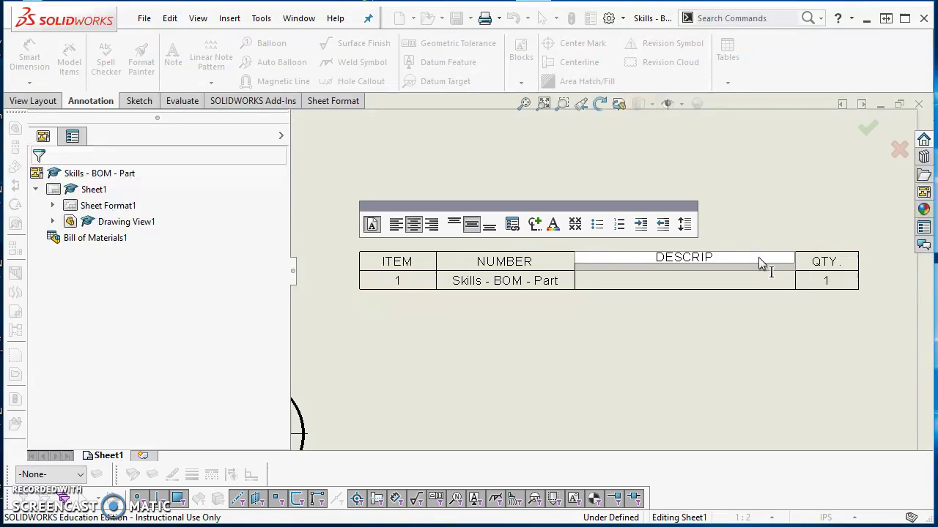
type("NAME")
left_click(758, 363)
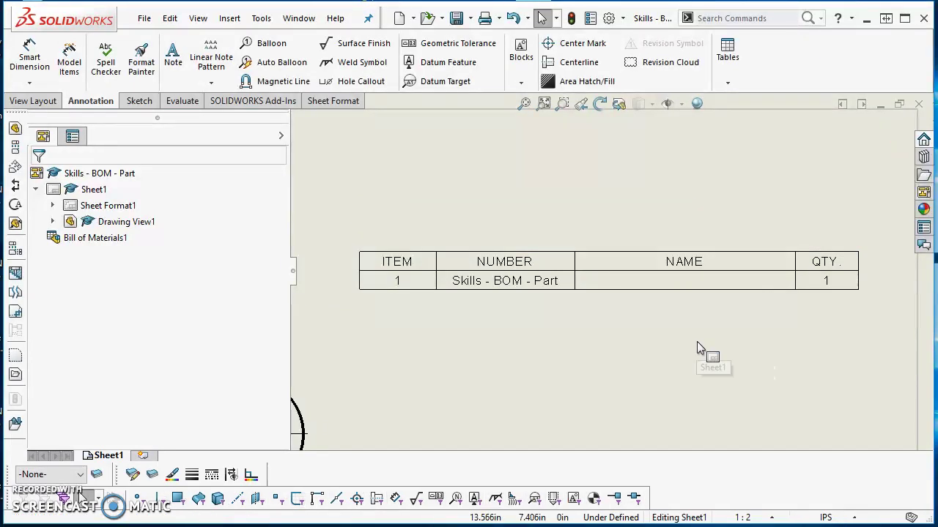
mouse_move(718, 289)
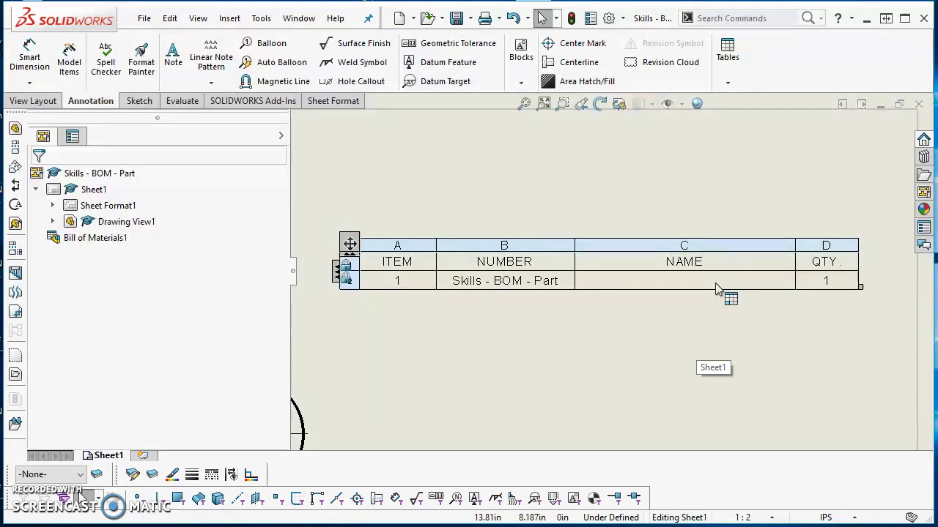
left_click(579, 366)
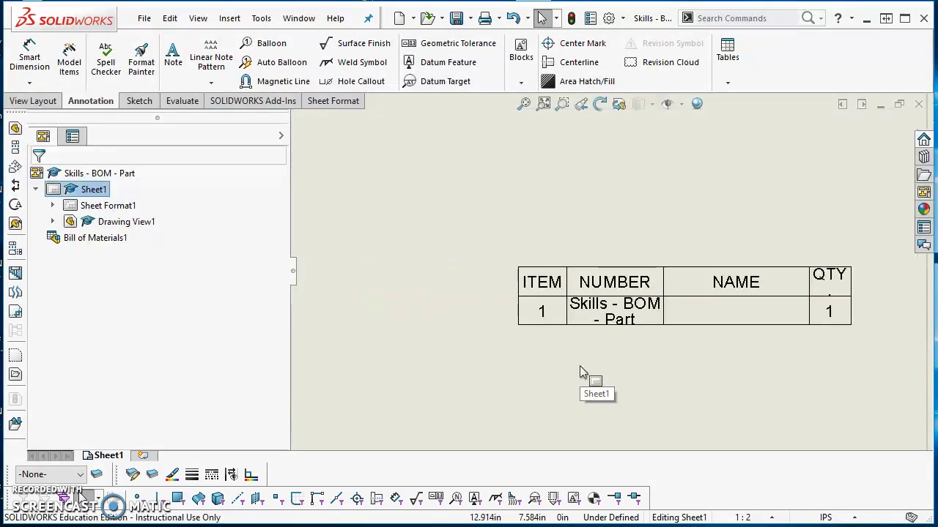
Override the document font for the whole BOM table and set its text height to 0.1 in.
mouse_move(599, 318)
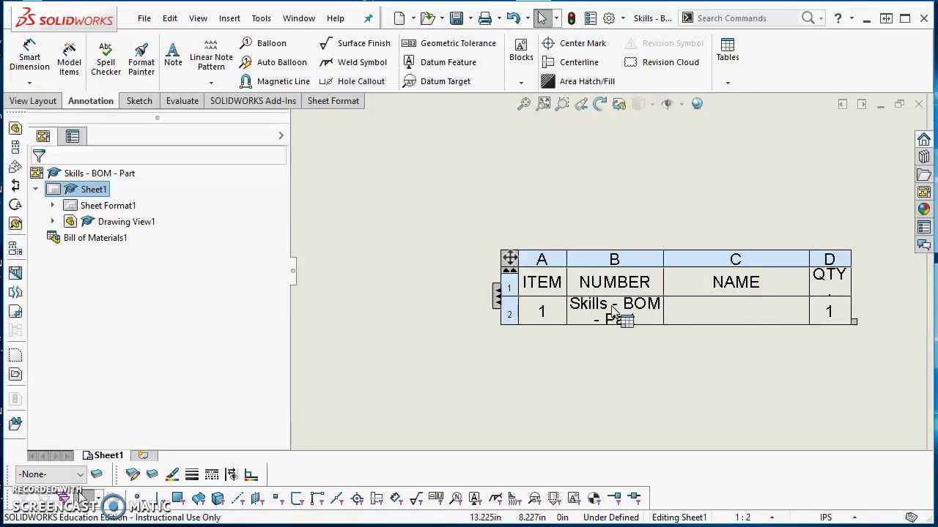
left_click(526, 278)
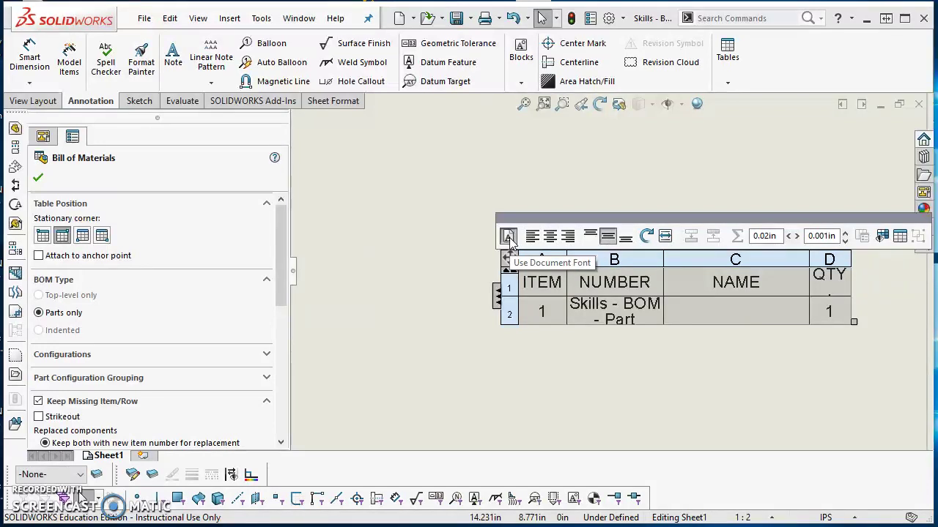
left_click(509, 239)
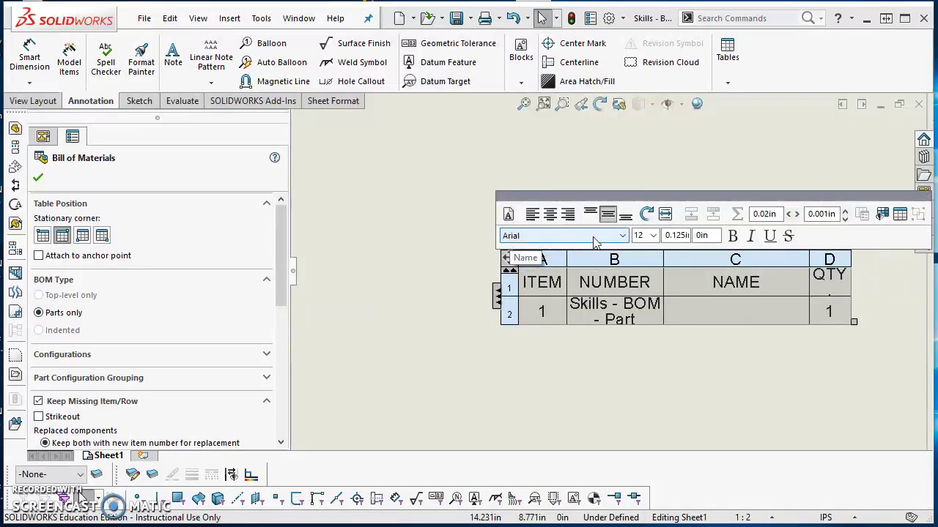
left_click(677, 235)
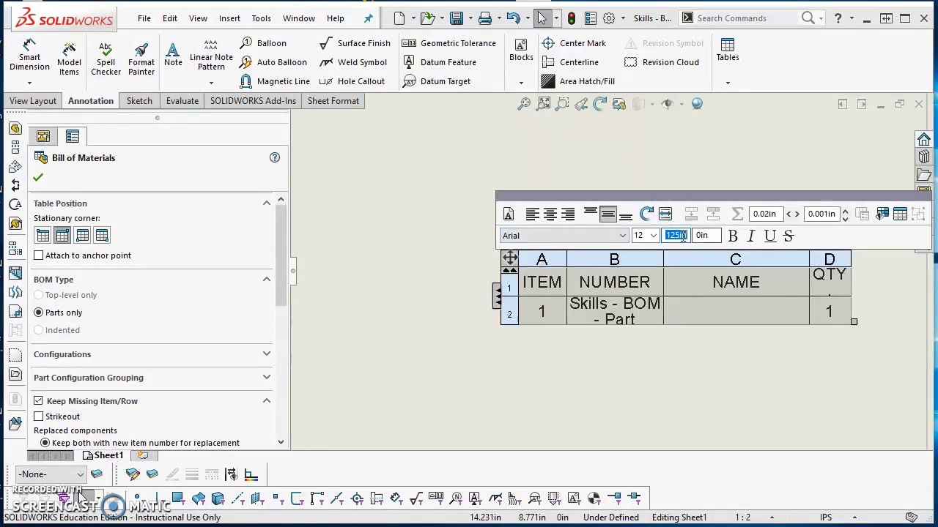
type(".1")
key("Return")
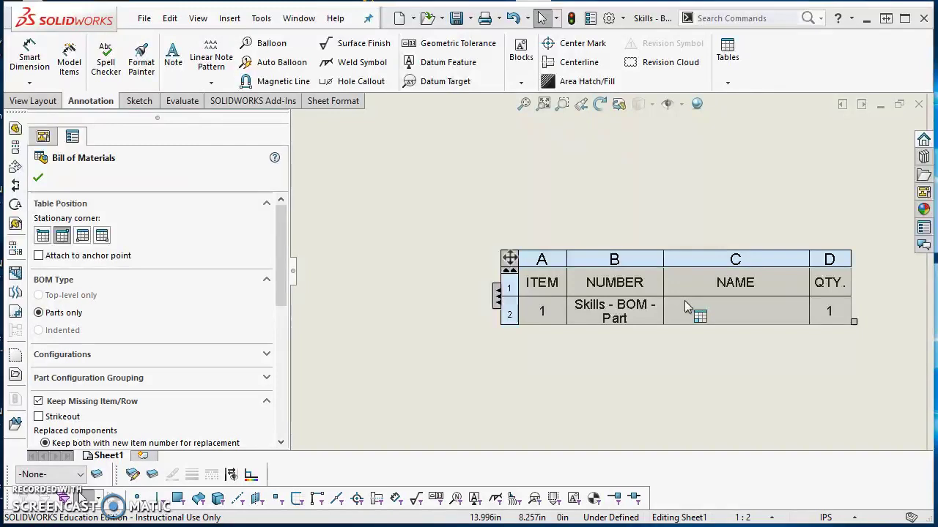
Set the width of the BOM table's QTY. column to .4375 in.
left_click(823, 253)
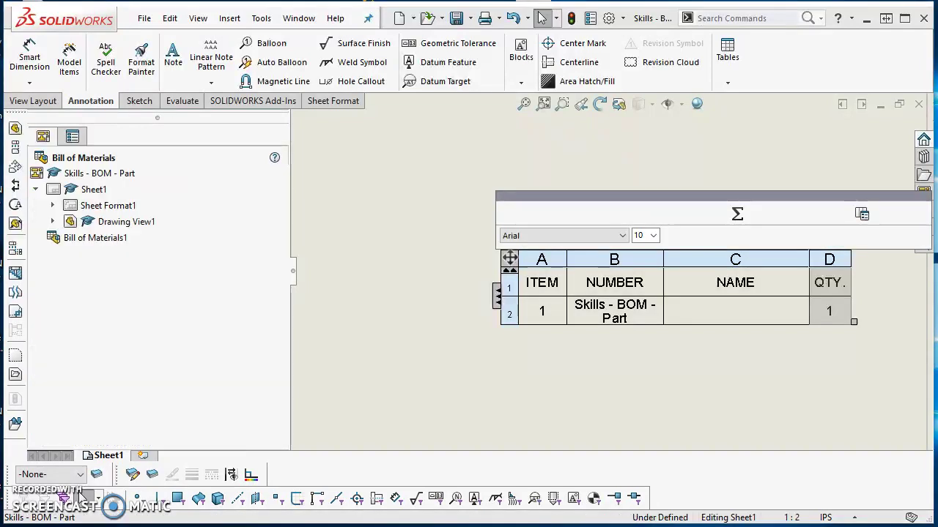
right_click(824, 253)
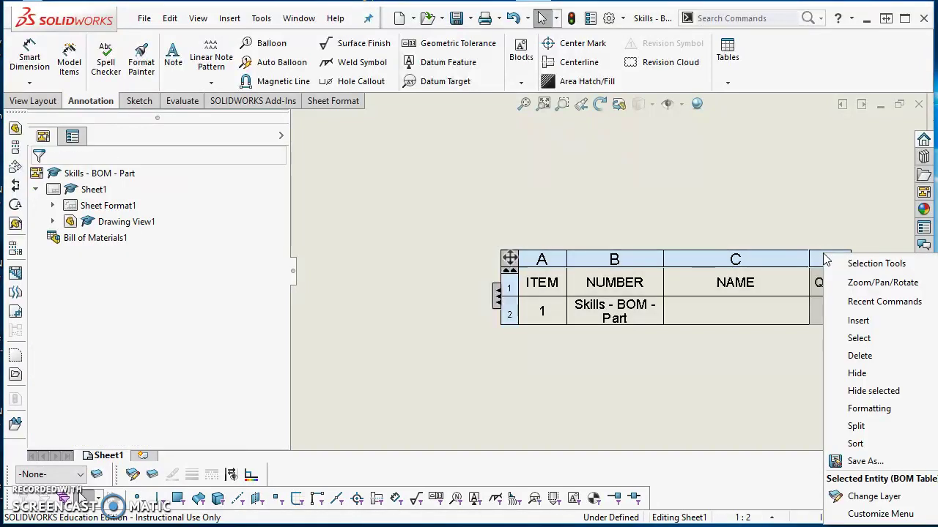
mouse_move(885, 414)
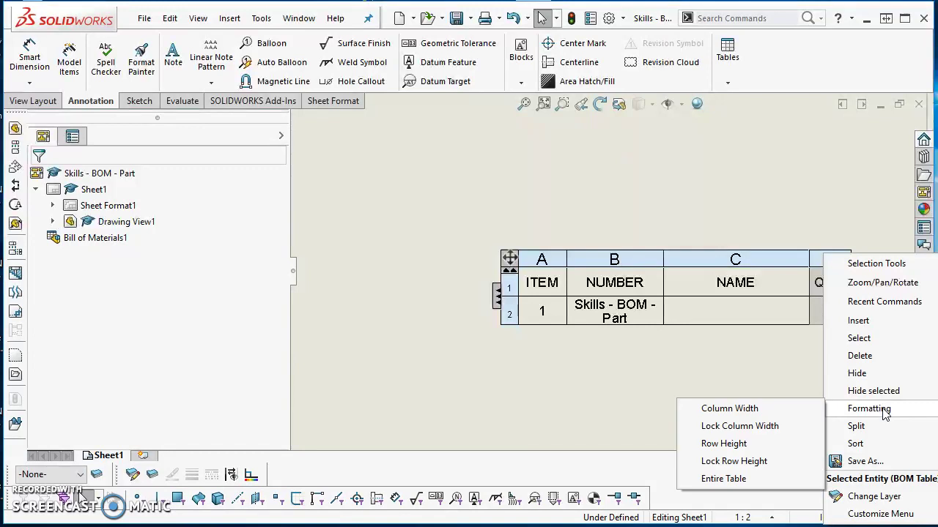
left_click(752, 414)
type(".4")
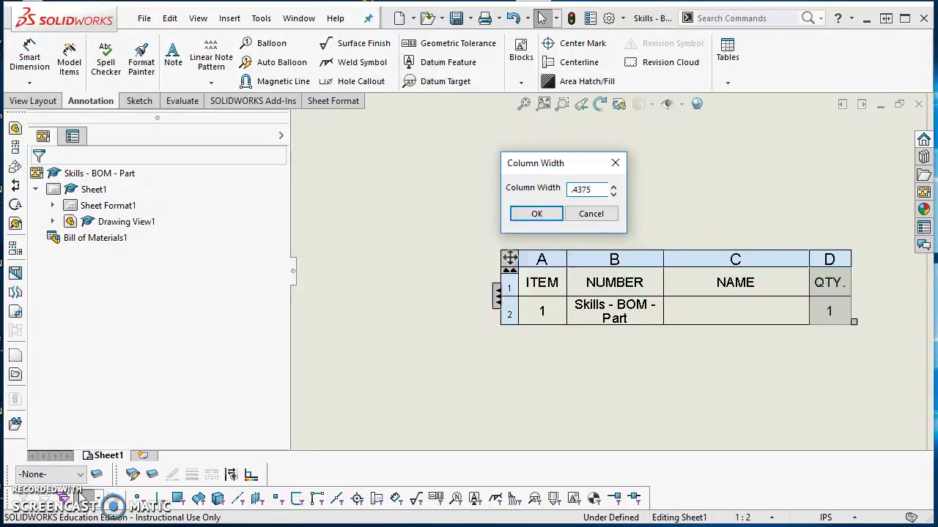
type("375")
key("Return")
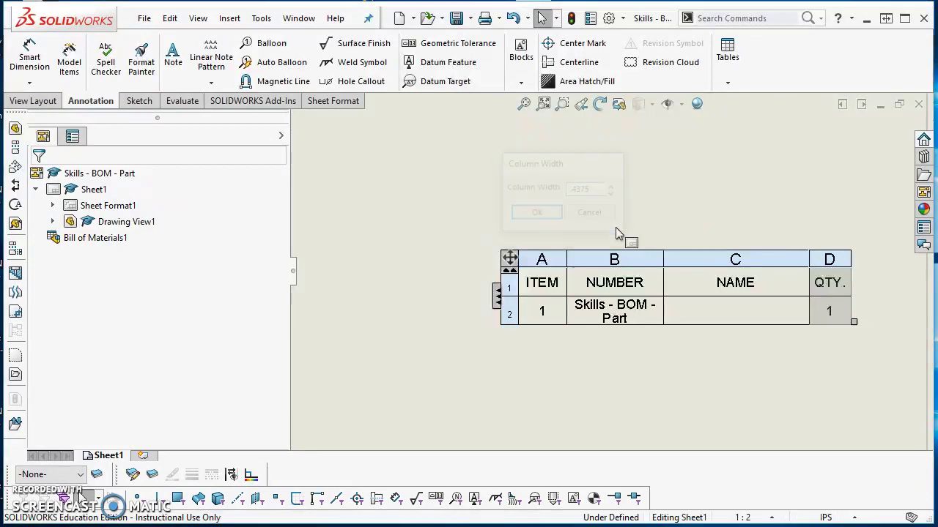
Check the column width setting of the BOM table's NAME column and accept it.
mouse_move(678, 197)
middle_mouse_down()
mouse_move(588, 174)
mouse_move(502, 199)
mouse_move(540, 195)
middle_mouse_up()
left_click(550, 253)
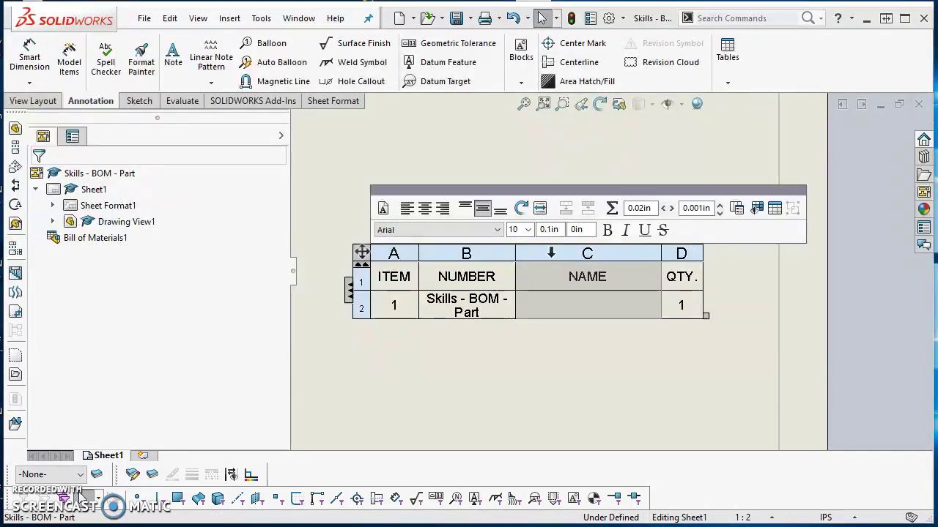
right_click(551, 253)
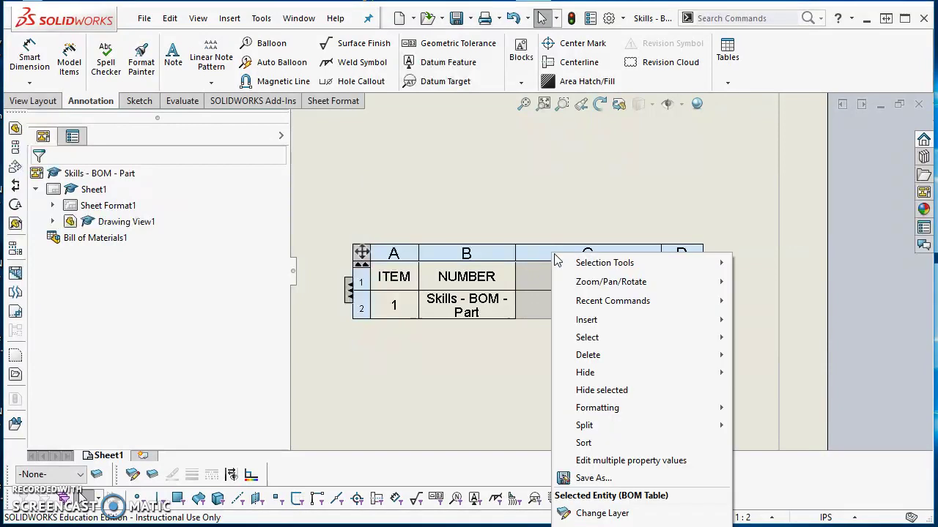
mouse_move(627, 410)
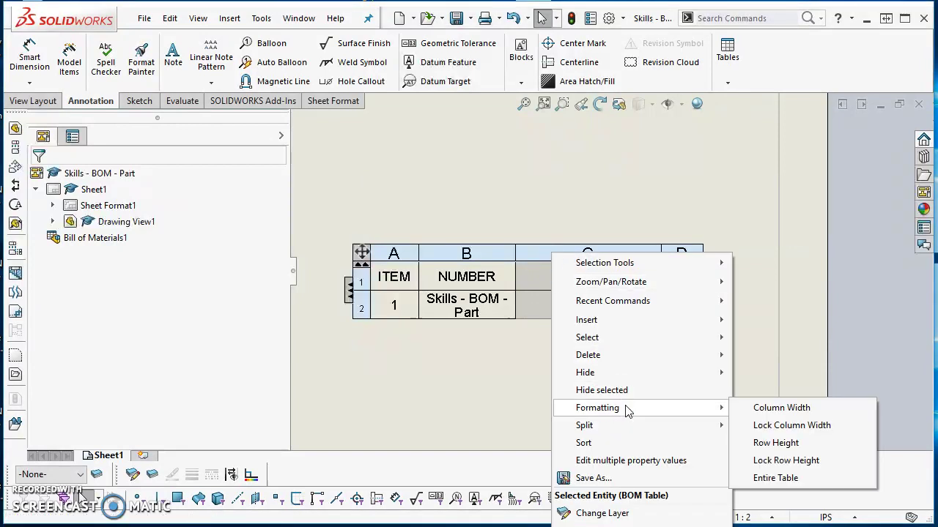
left_click(778, 408)
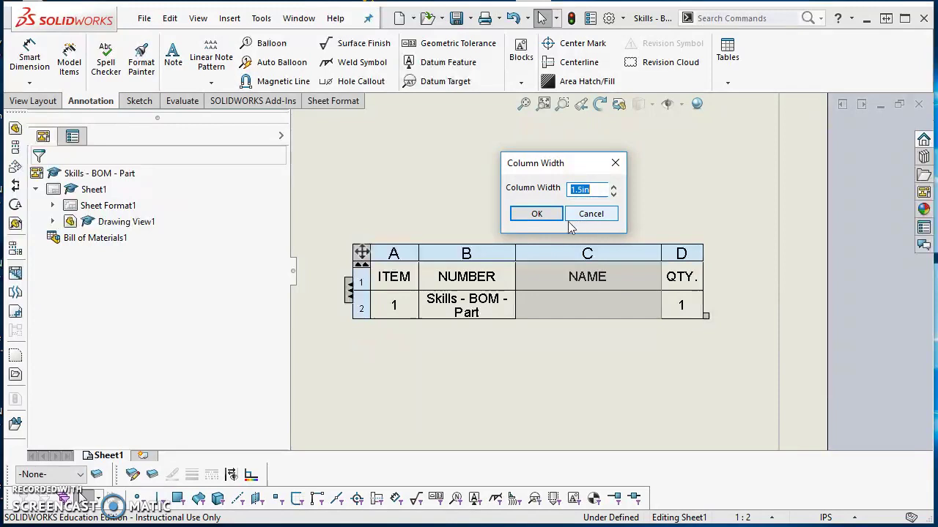
left_click(537, 215)
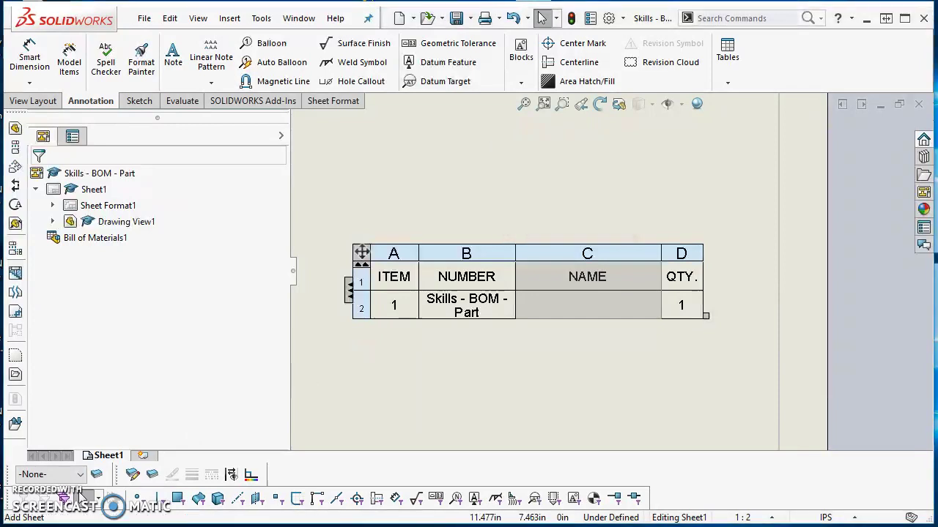
left_click(517, 391)
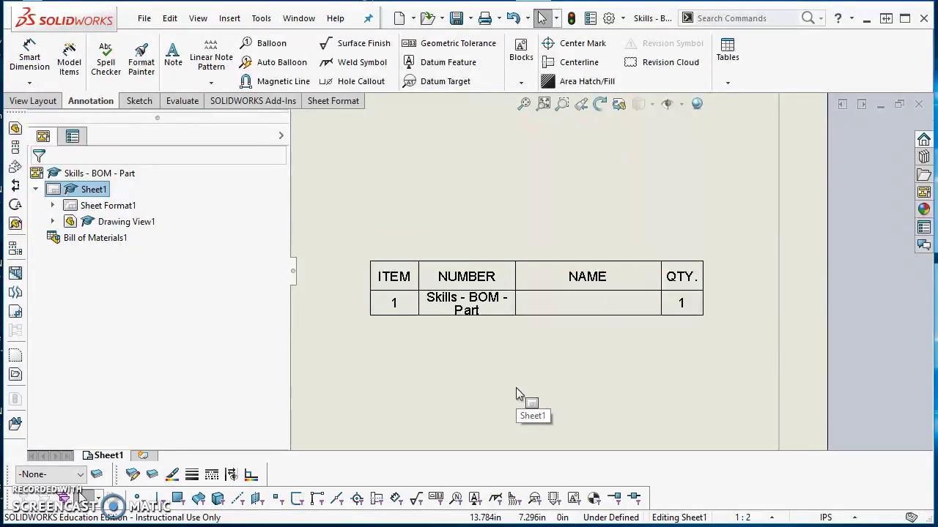
Lock the row height of the BOM table's second row and release that lock again.
left_click(563, 297)
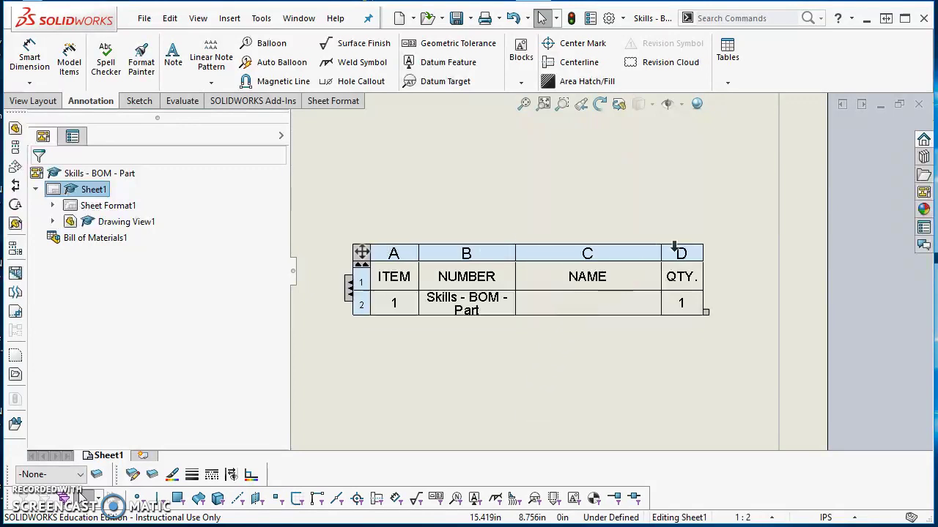
left_click(359, 306)
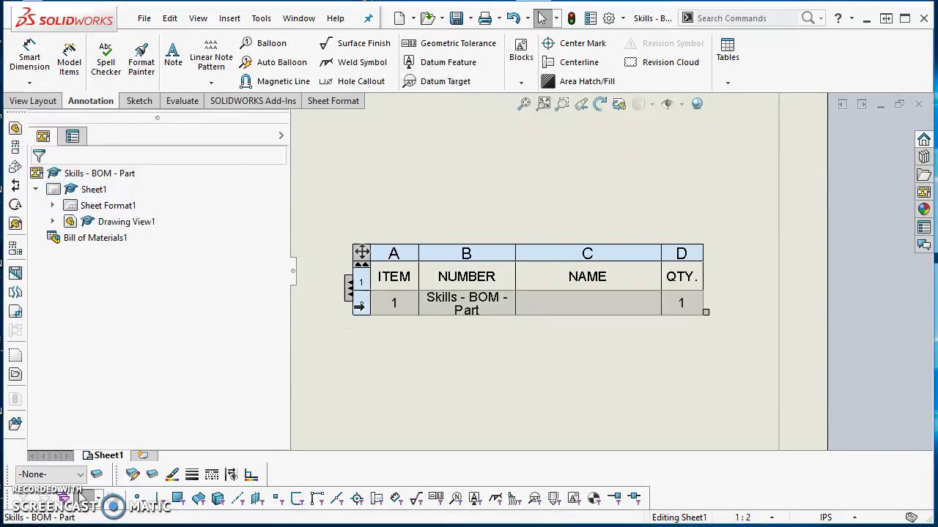
right_click(363, 311)
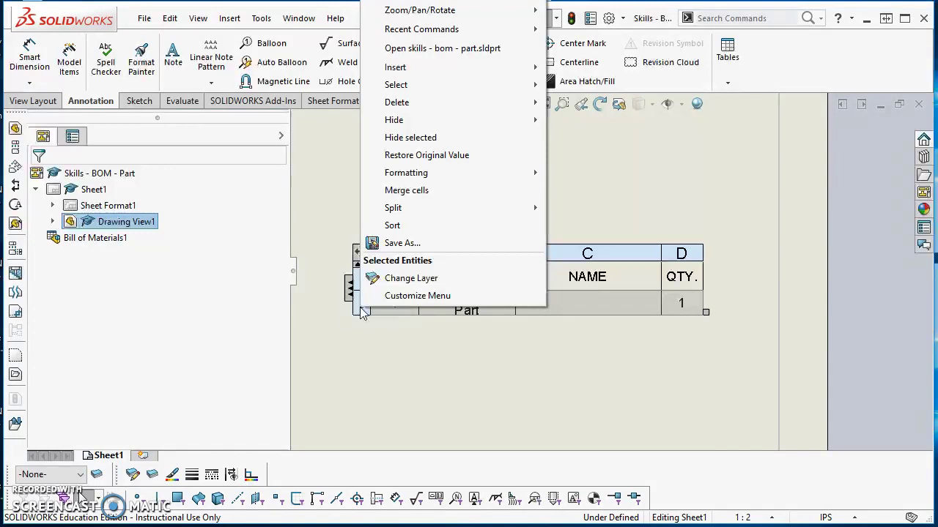
mouse_move(441, 174)
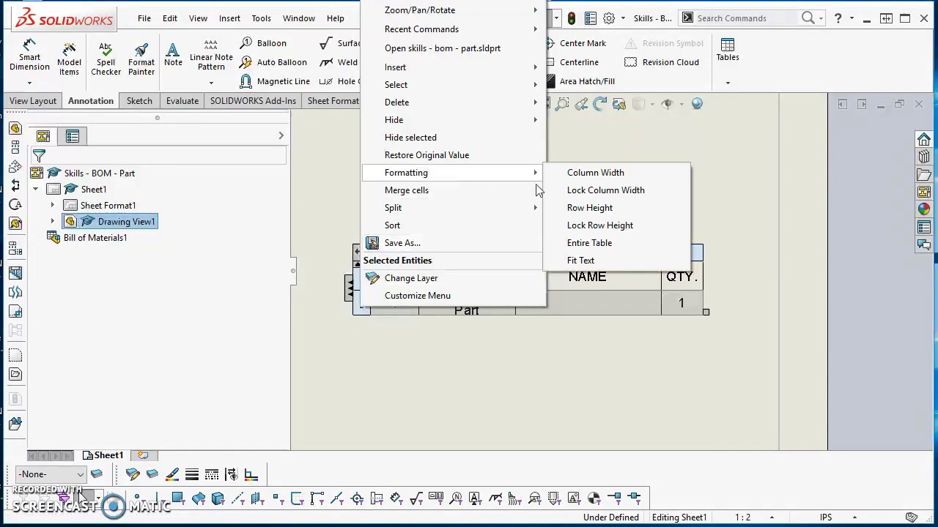
left_click(601, 225)
right_click(375, 302)
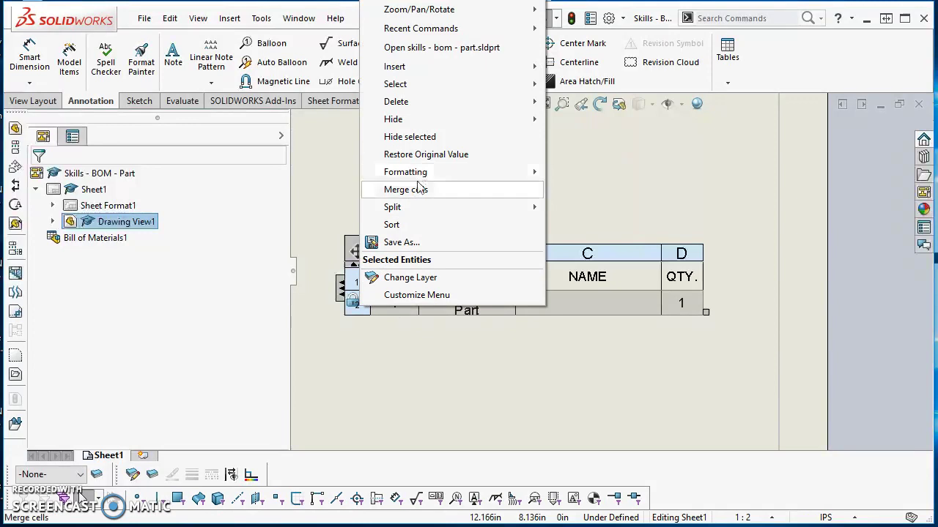
mouse_move(422, 172)
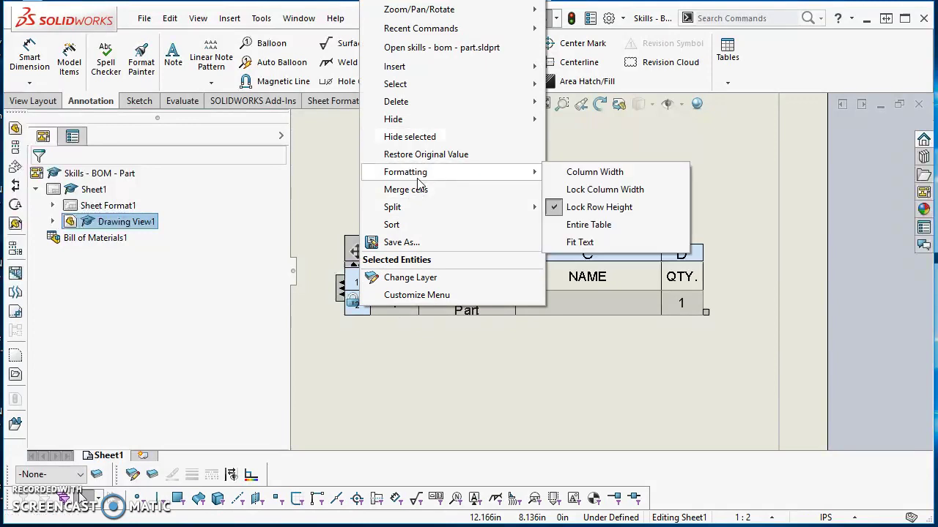
left_click(614, 208)
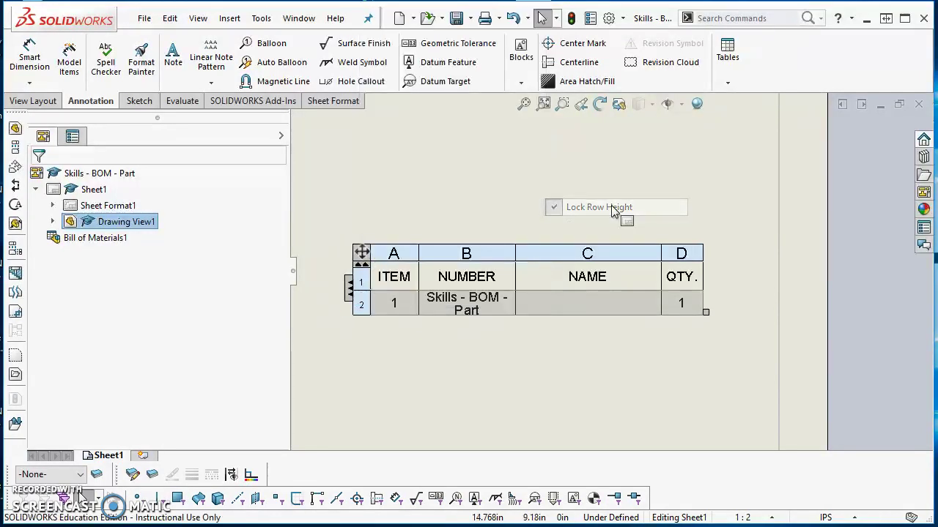
Set the row height of the BOM table's second row to .25 in.
right_click(360, 307)
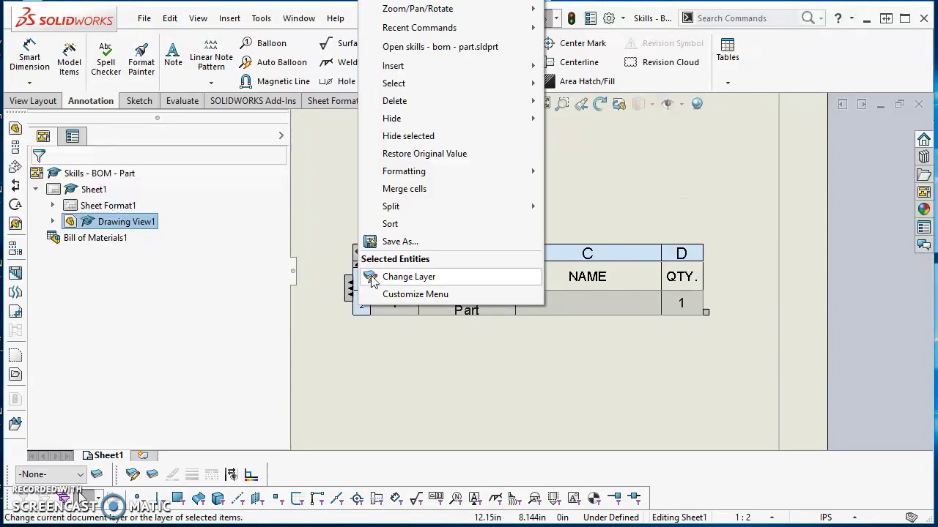
mouse_move(419, 171)
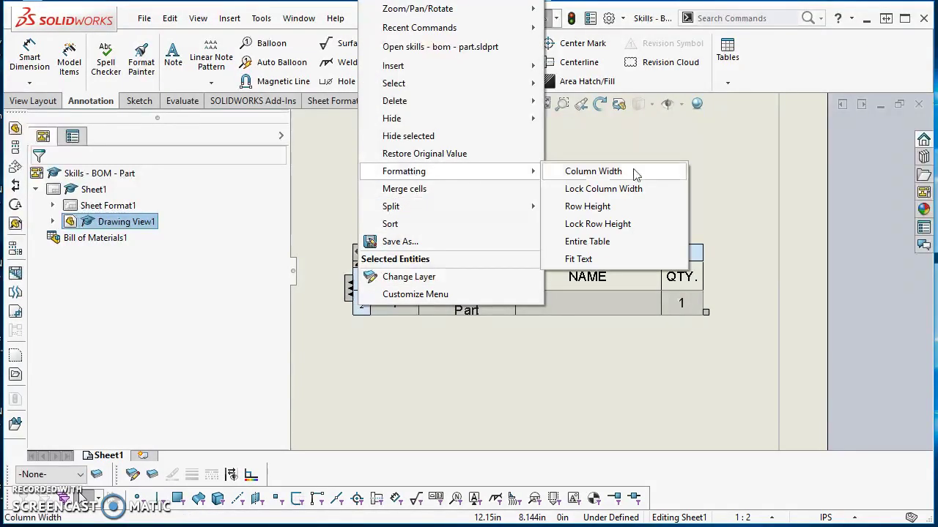
left_click(613, 211)
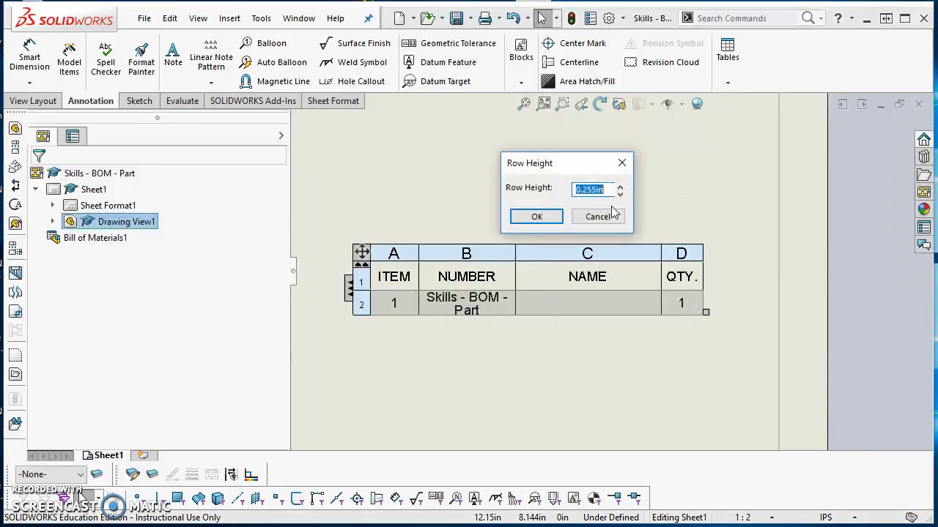
type(".25")
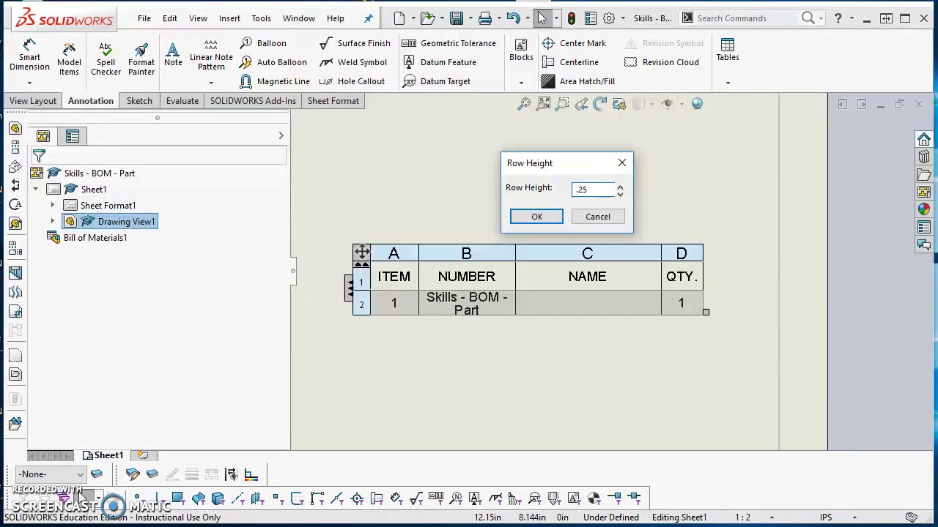
key("Return")
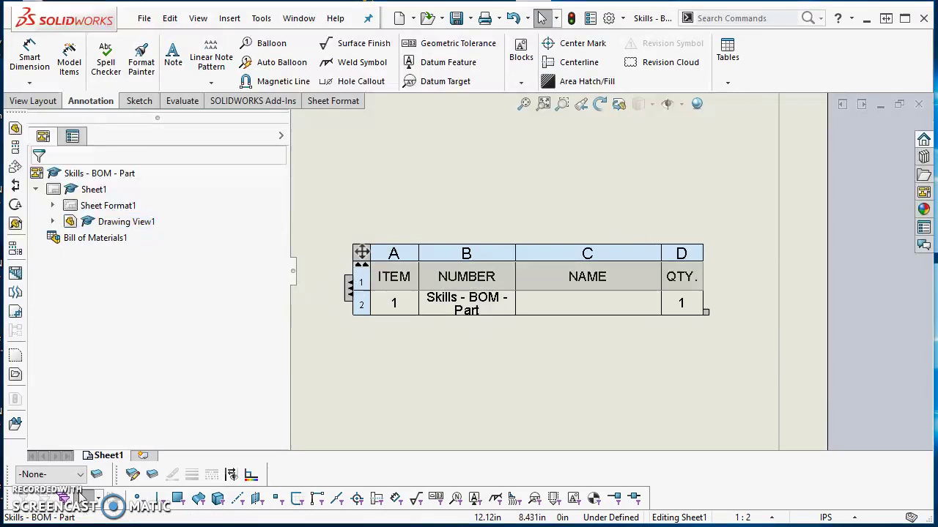
Set the row height of the BOM table's header row to .25 in.
right_click(354, 279)
mouse_move(400, 433)
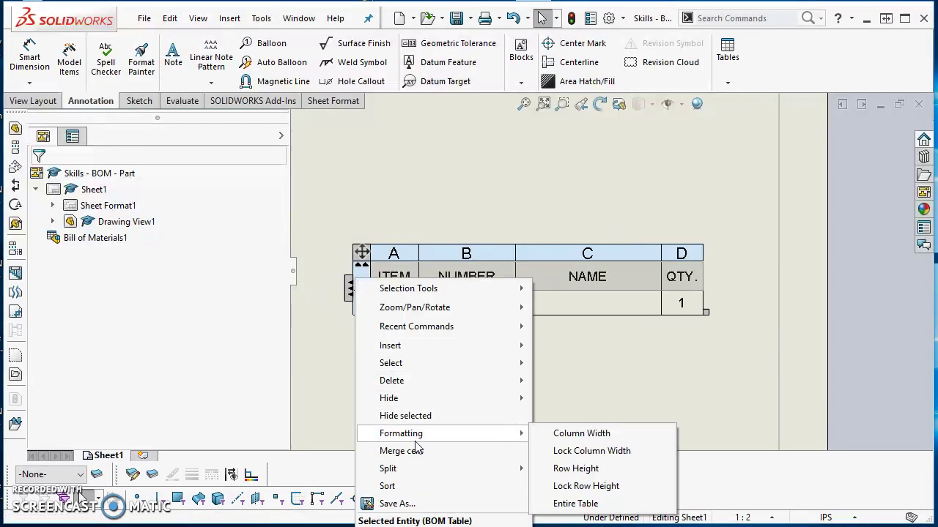
left_click(576, 466)
type(".25")
key("Return")
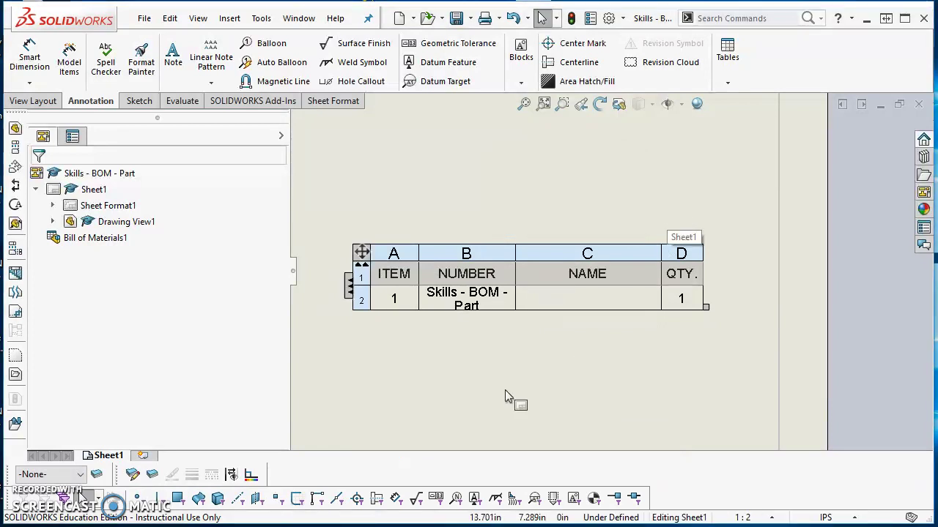
left_click(460, 363)
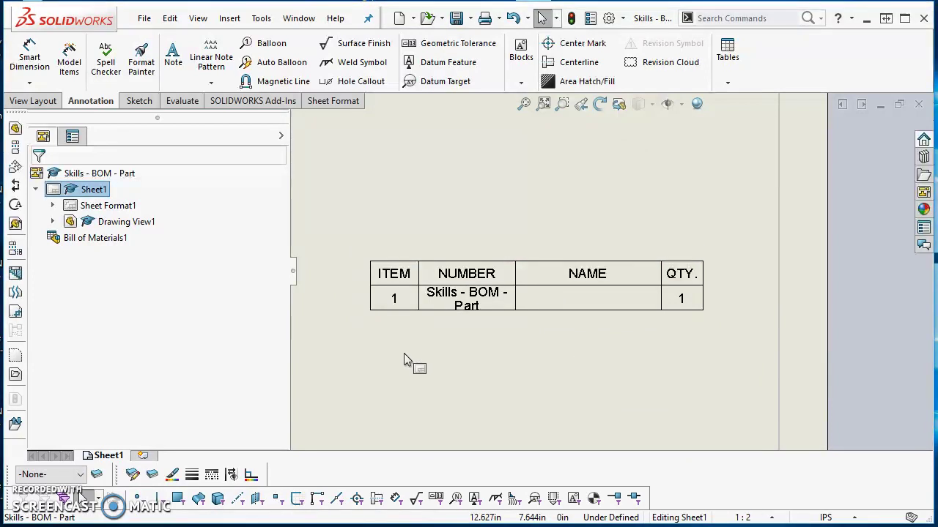
Lock the row height of both the header row and the item row of the BOM table.
left_click(700, 282)
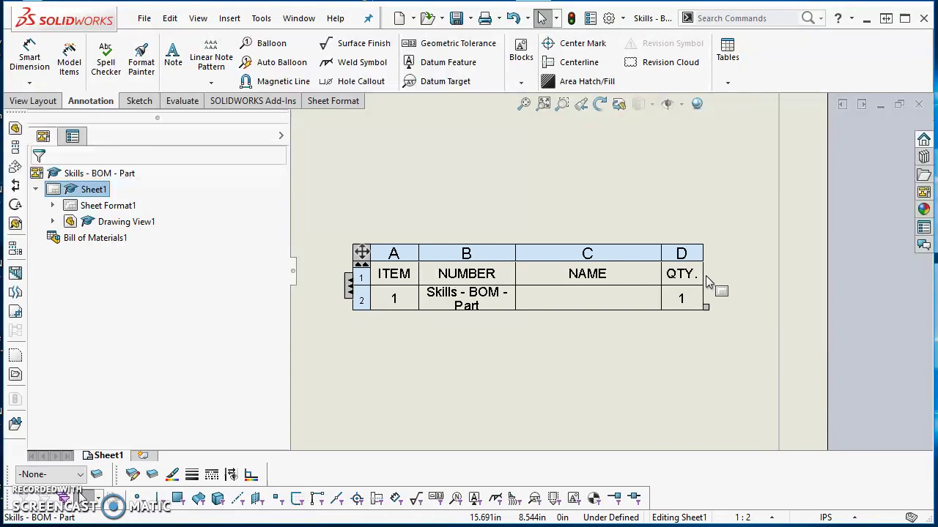
left_click(357, 277)
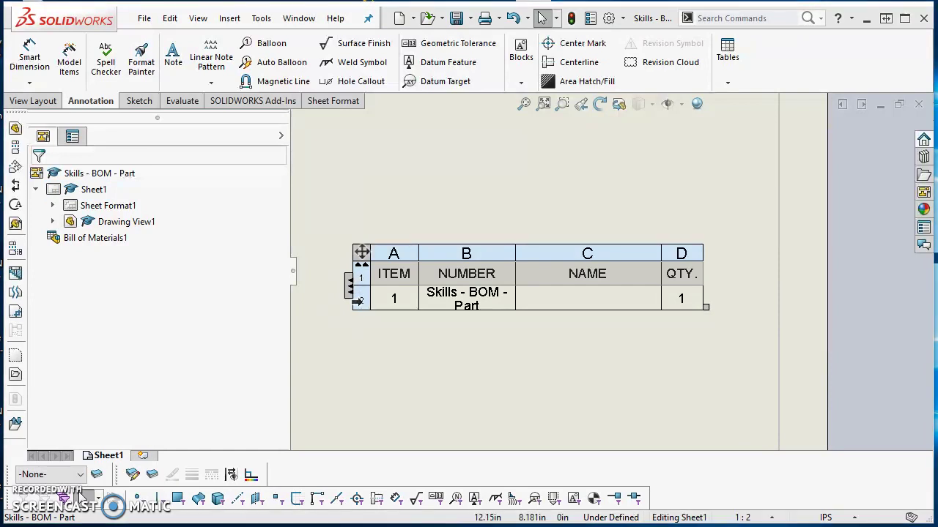
left_click(360, 301)
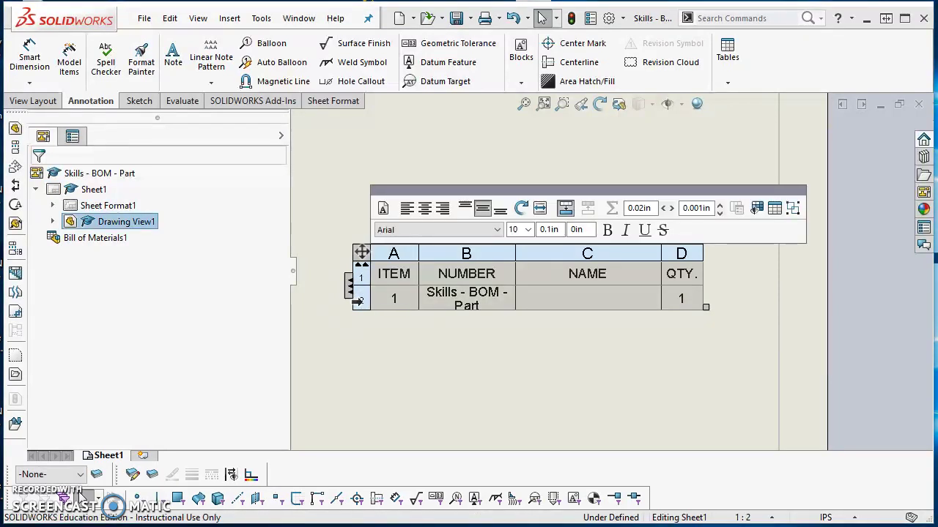
right_click(360, 306)
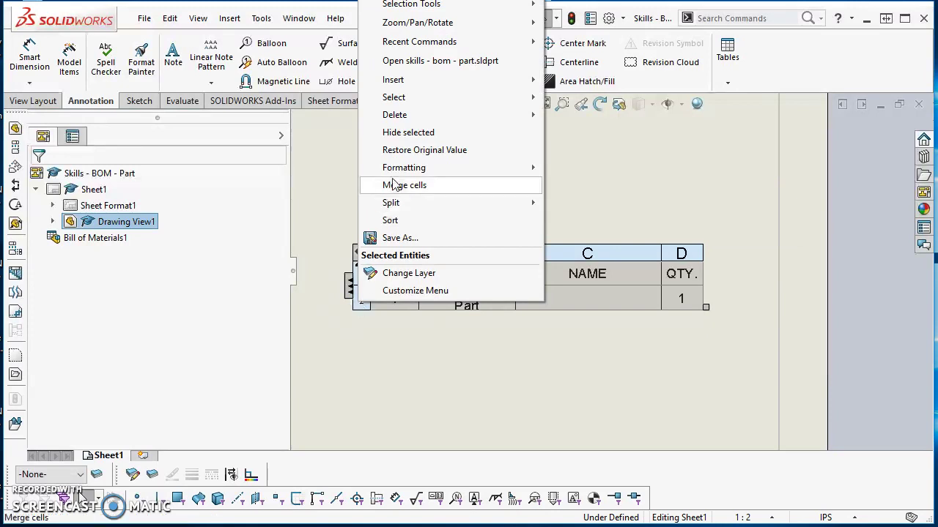
mouse_move(397, 175)
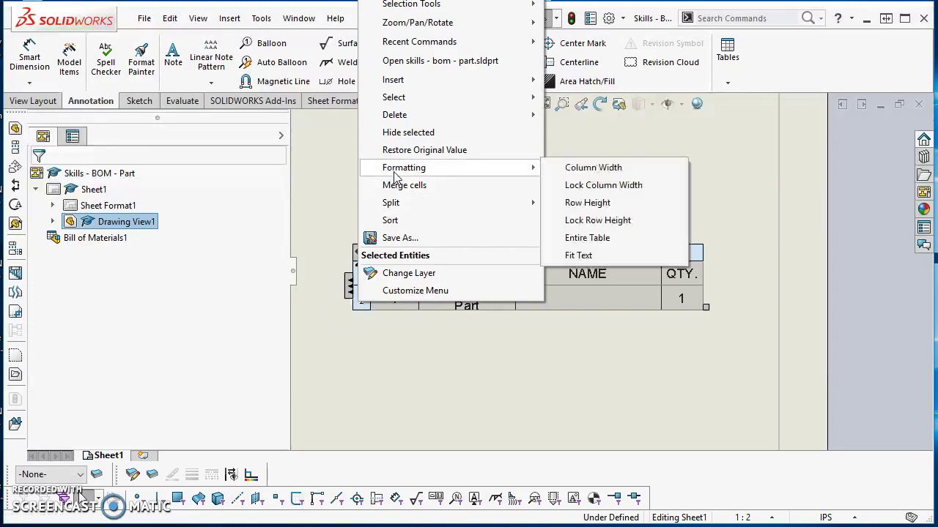
left_click(595, 220)
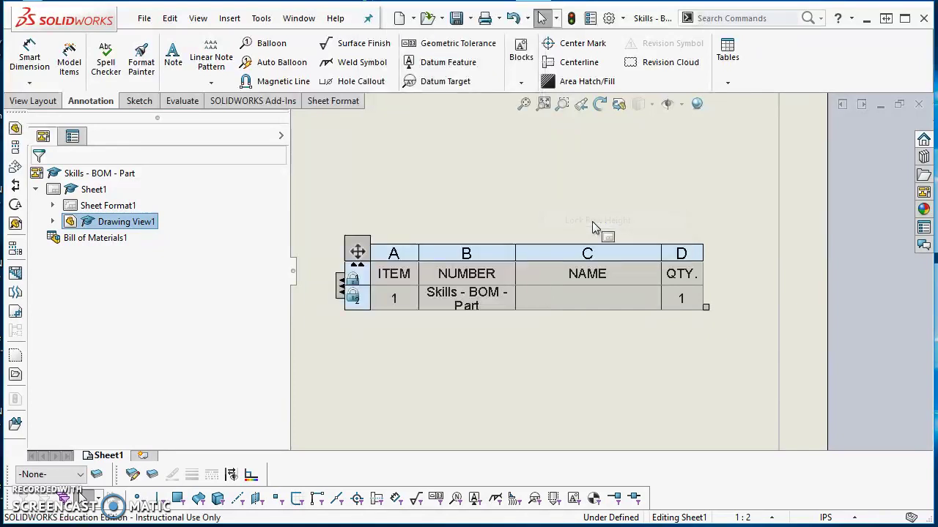
left_click(441, 372)
Lock the column width of the BOM table's ITEM, NUMBER and QTY. columns together.
left_click(681, 279)
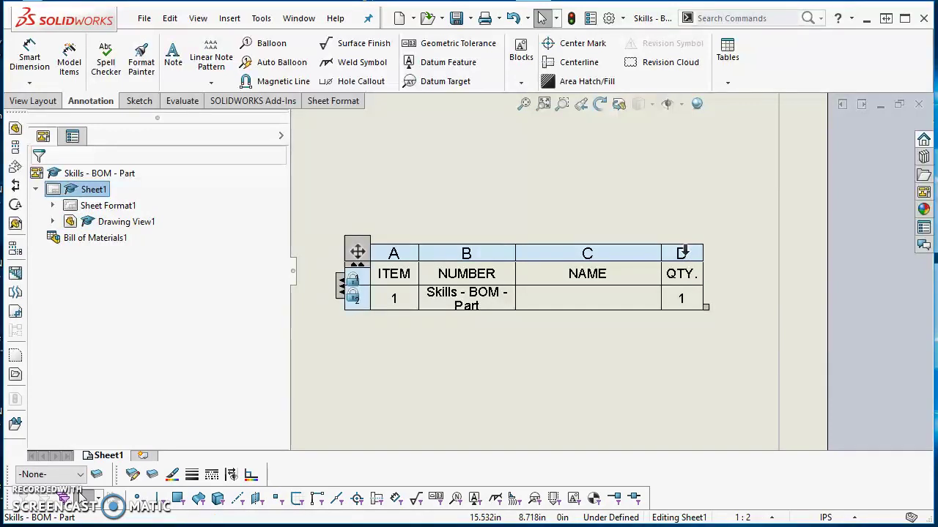
left_click(688, 251)
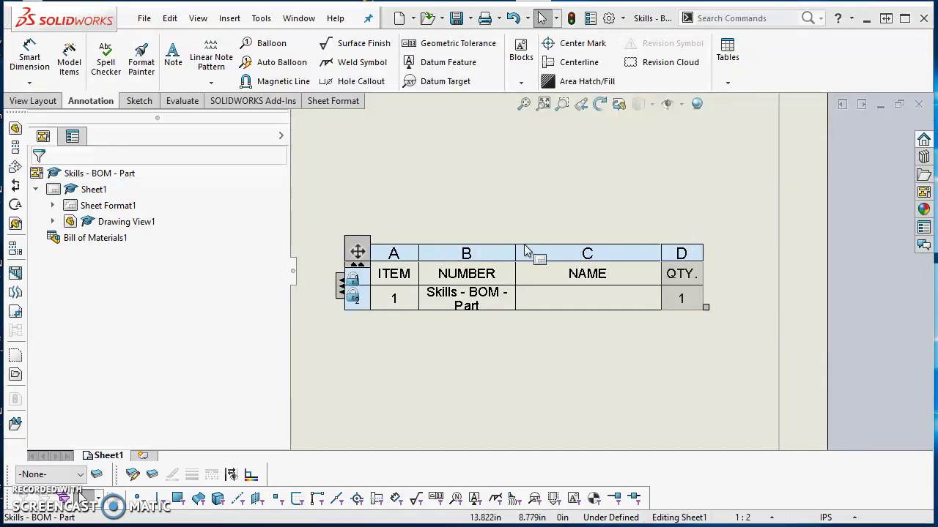
left_click(484, 251, "ctrl")
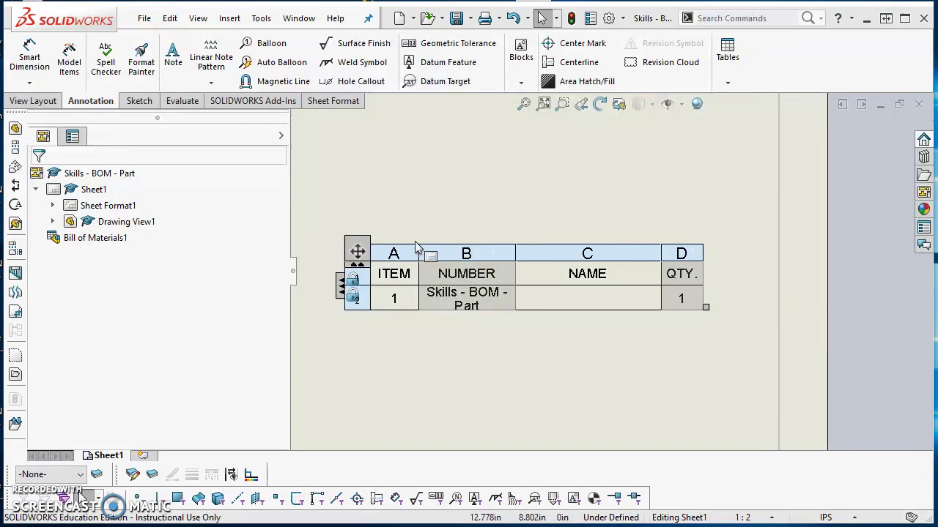
left_click(390, 251, "ctrl")
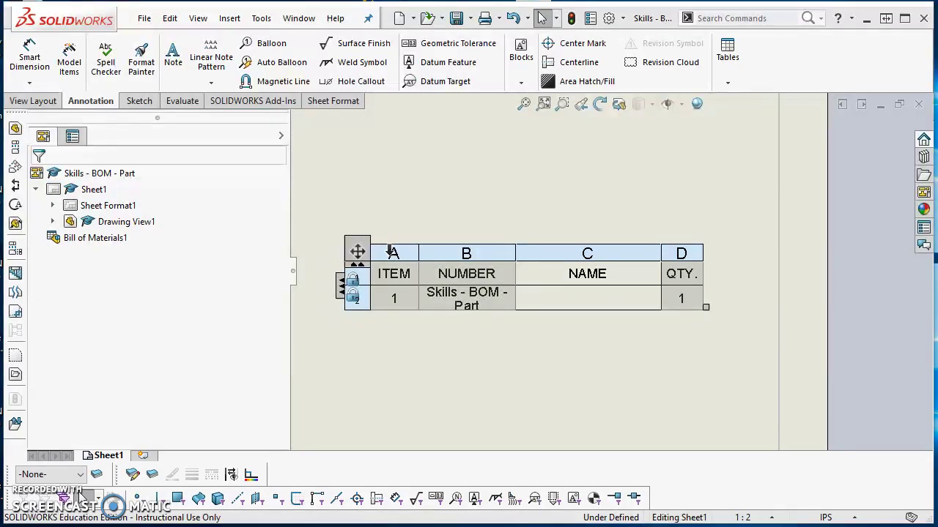
right_click(391, 252)
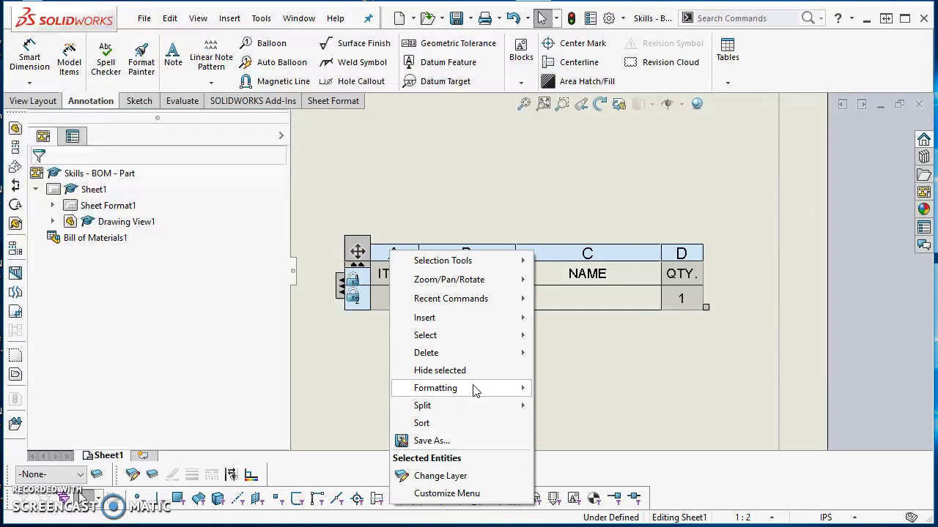
mouse_move(473, 388)
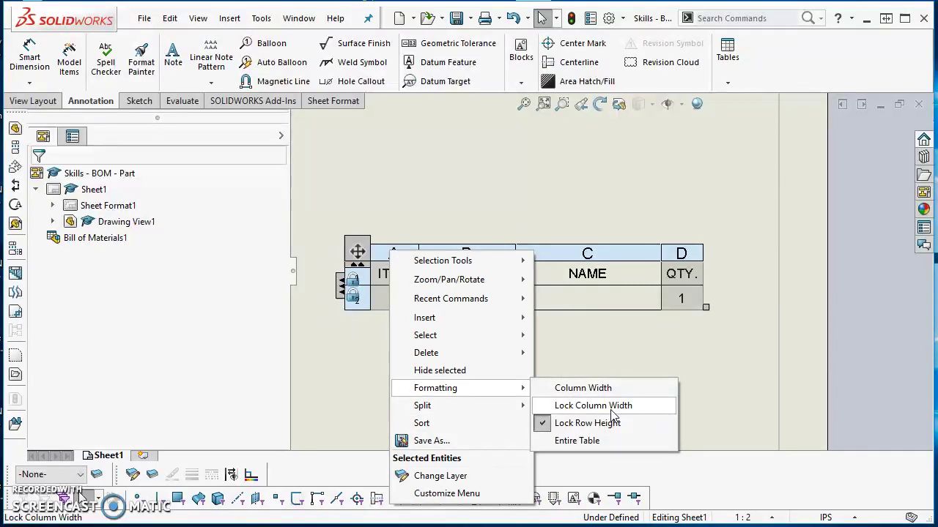
left_click(611, 407)
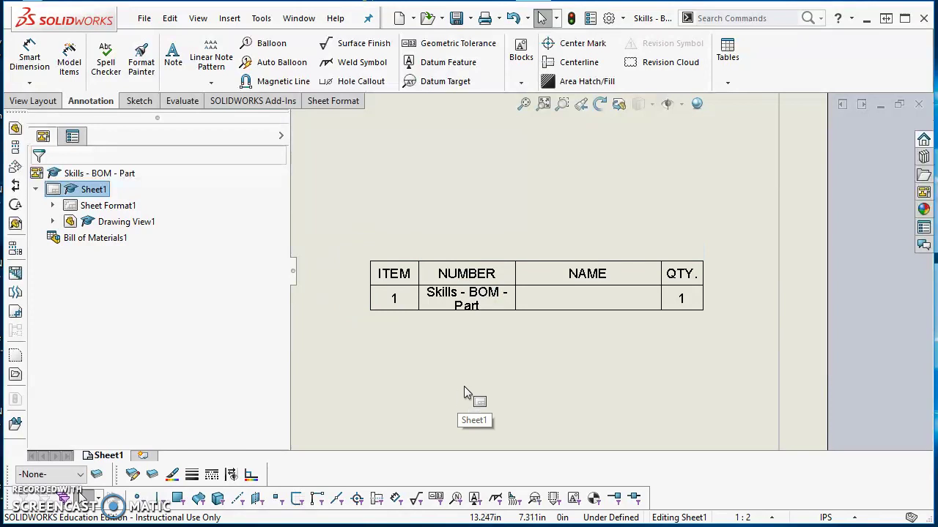
Check the reference parts list in Photos and place the BOM table's header row at the bottom.
key("alt+Tab")
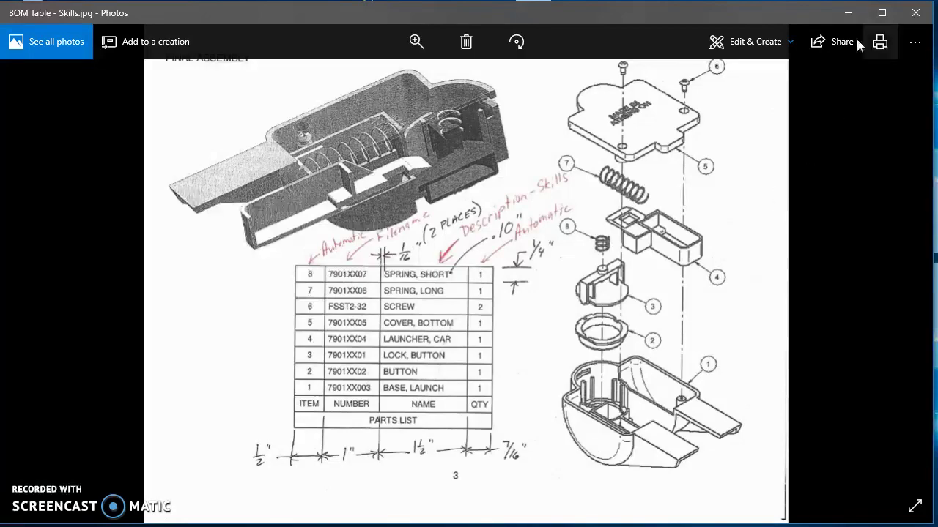
left_click(848, 13)
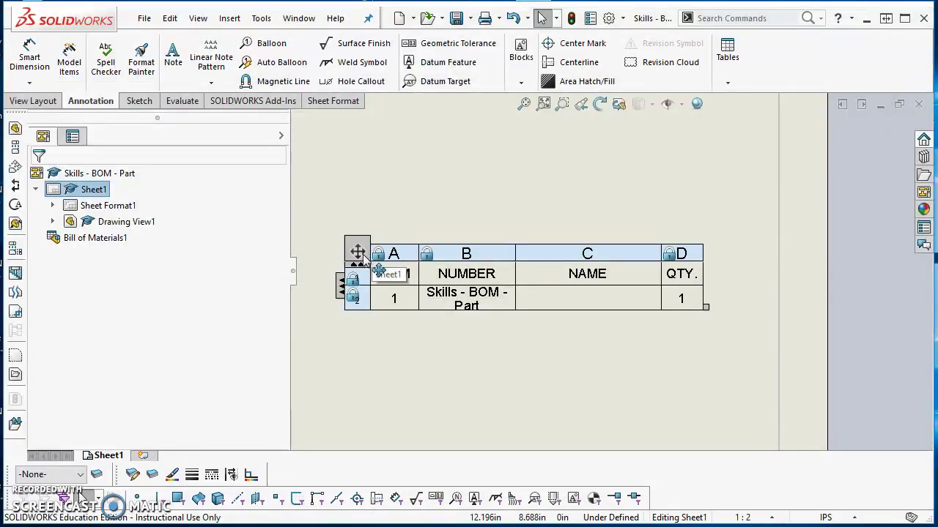
left_click(358, 251)
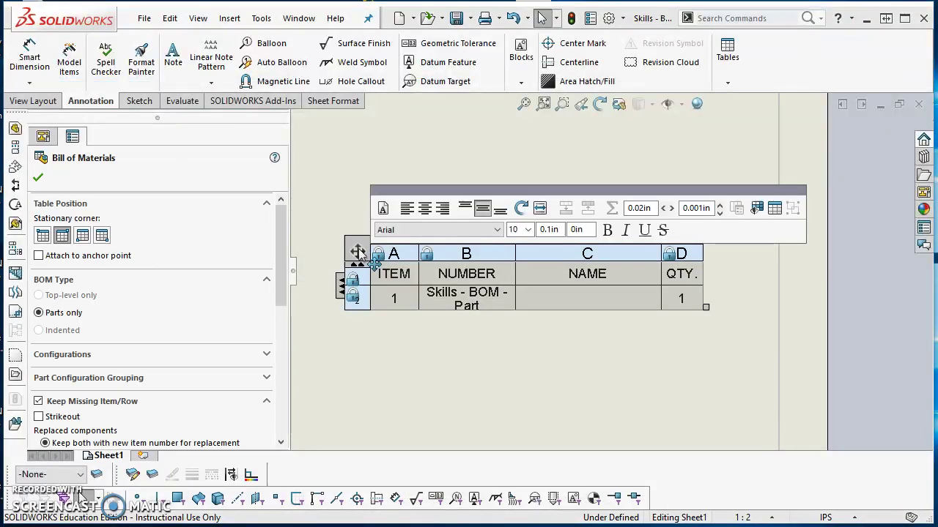
left_click(775, 209)
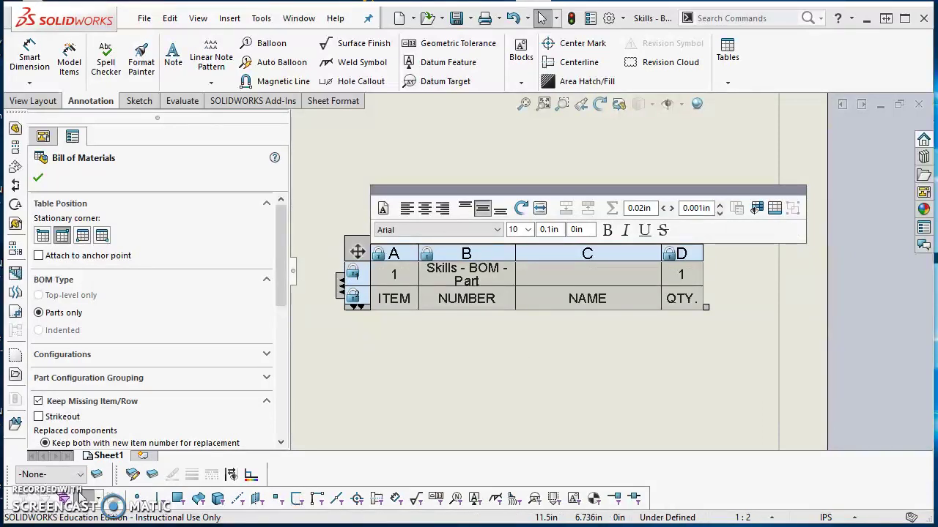
left_click(560, 413)
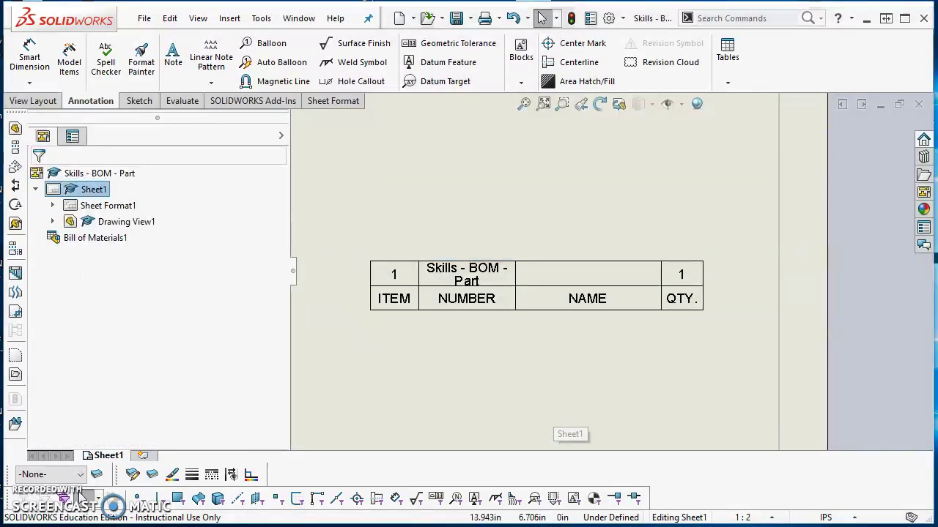
Compare with the reference parts list, left-align the item row's NUMBER cell and set its horizontal text margin to 1/16 in.
key("alt+Tab")
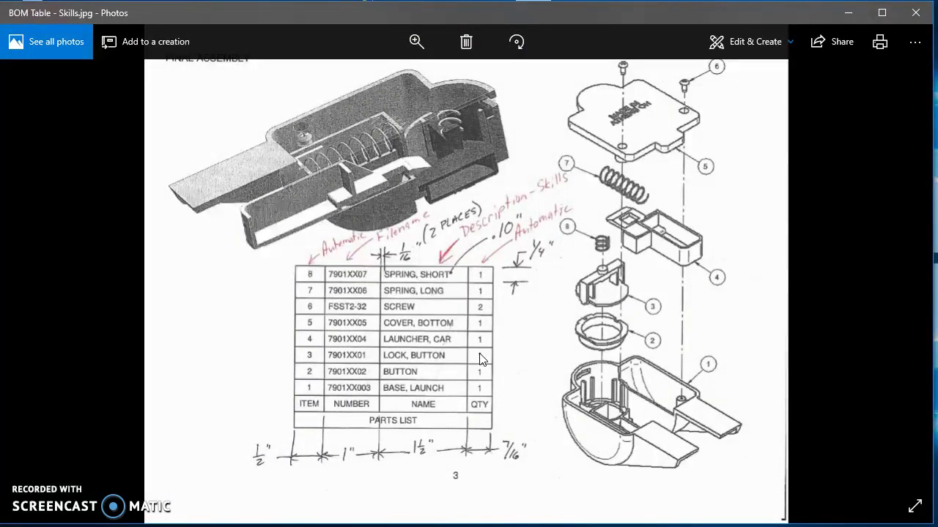
left_click(848, 12)
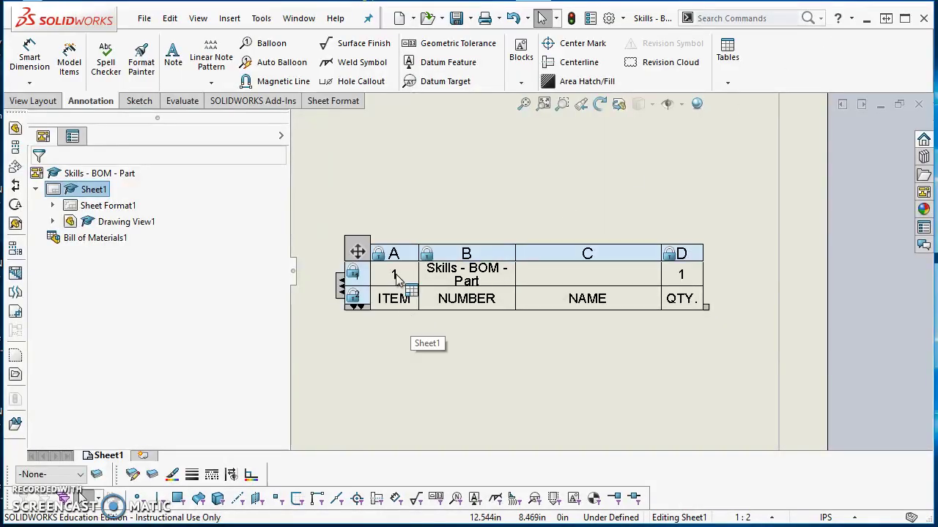
left_click(442, 286)
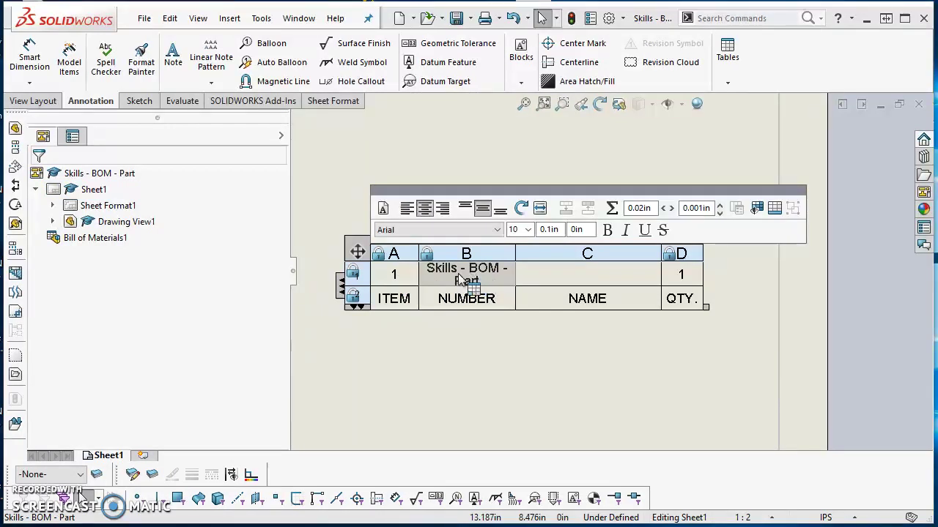
left_click(408, 208)
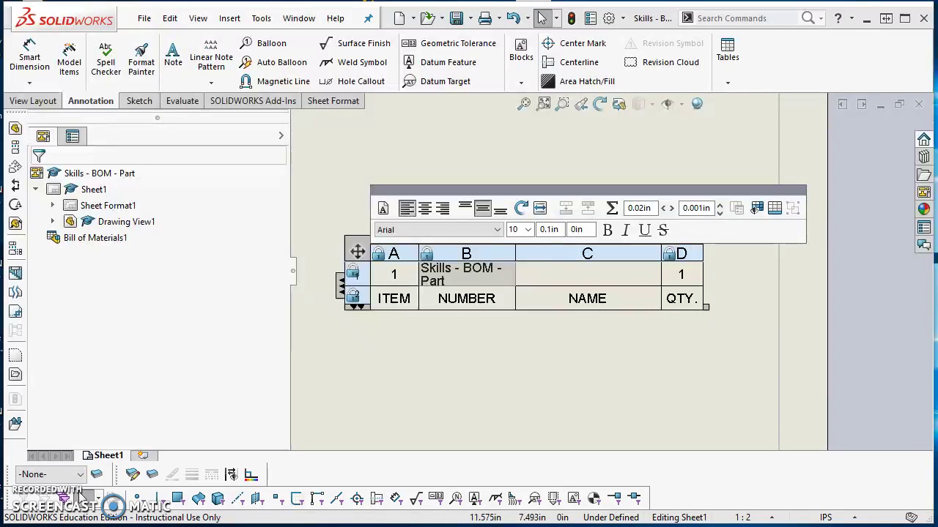
double_click(650, 207)
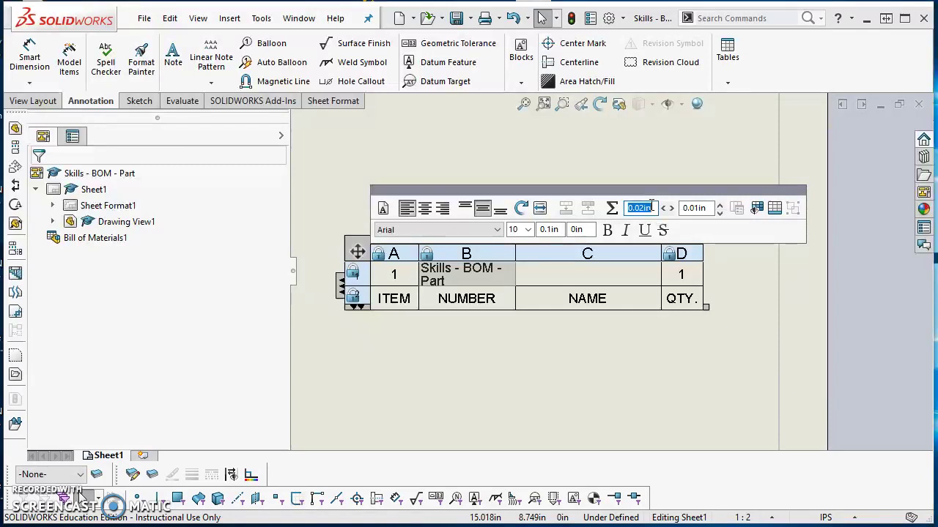
type("1/16")
key("Return")
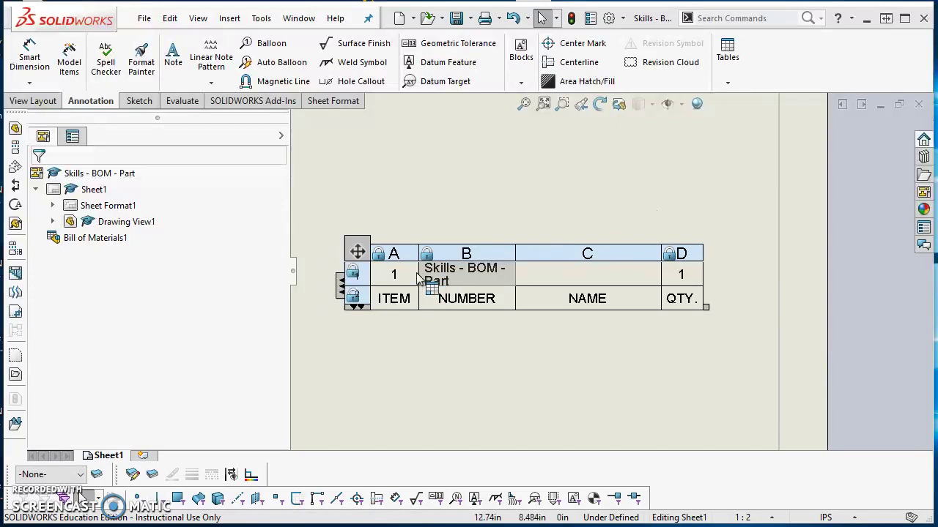
Set the horizontal text margin of the item row's empty NAME cell to 1/16 in.
left_click(542, 269)
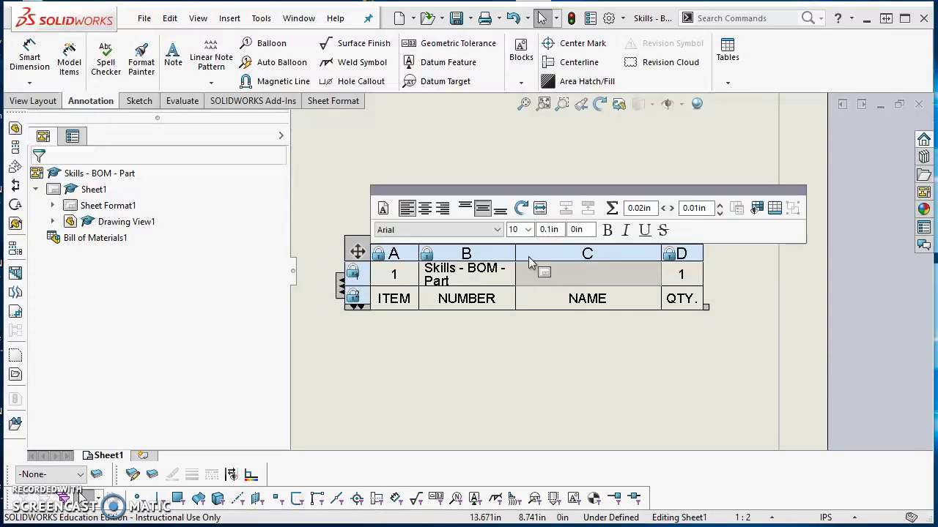
left_click(639, 208)
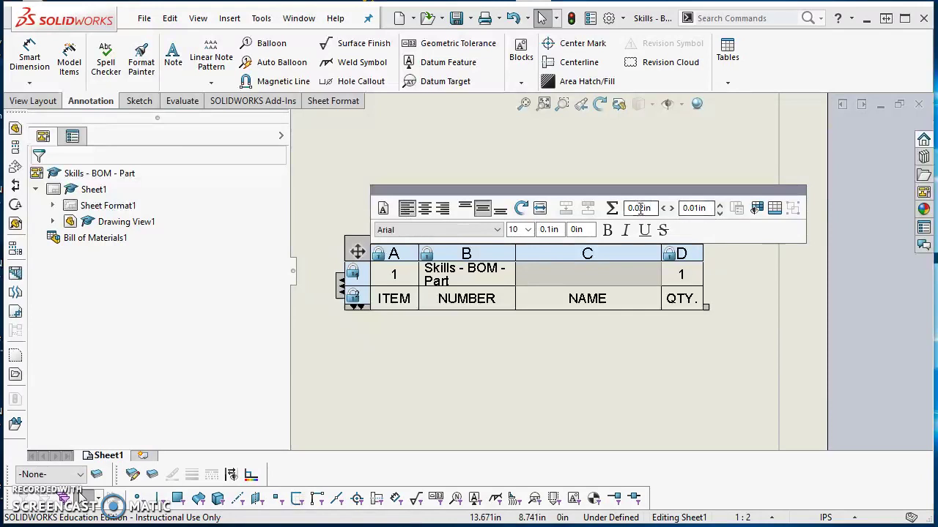
type("1/16")
key("Return")
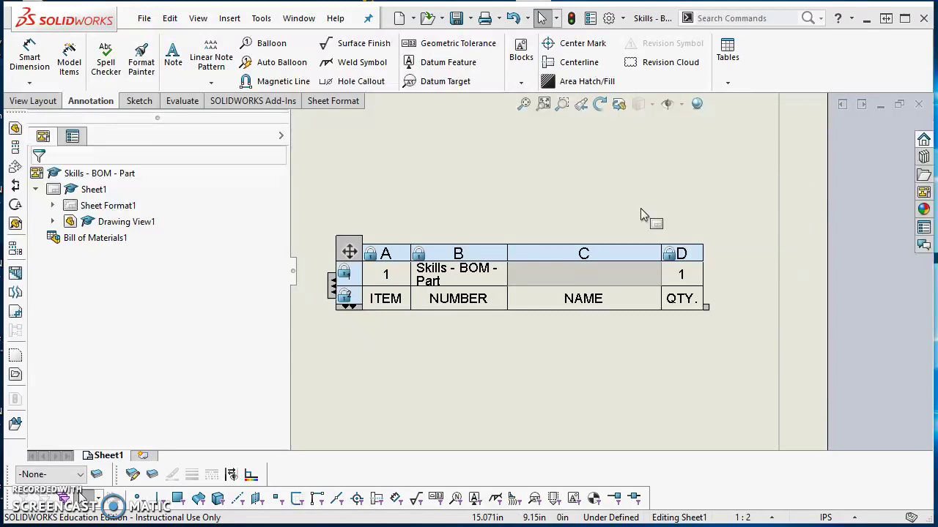
Set the NAME column's width to 1.5 in and check the horizontal margin of its empty item cell.
left_click(629, 361)
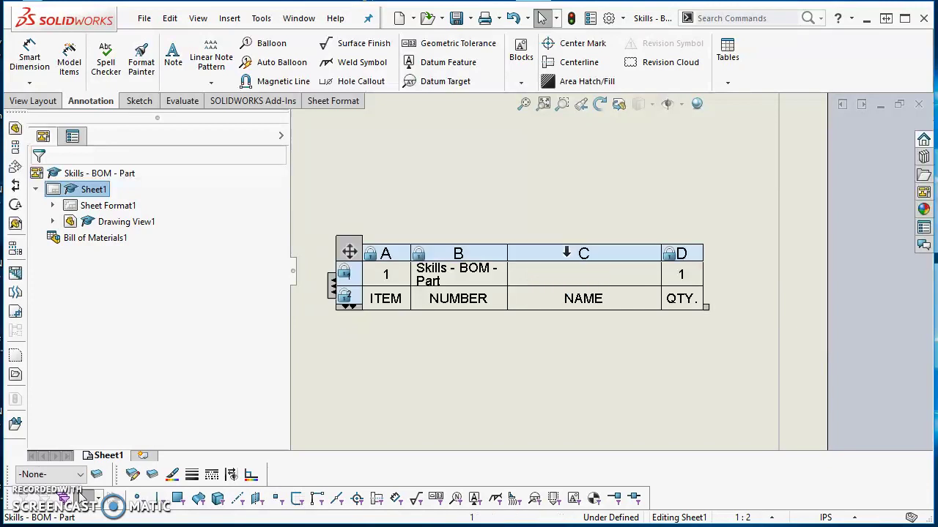
left_click(558, 251)
right_click(559, 251)
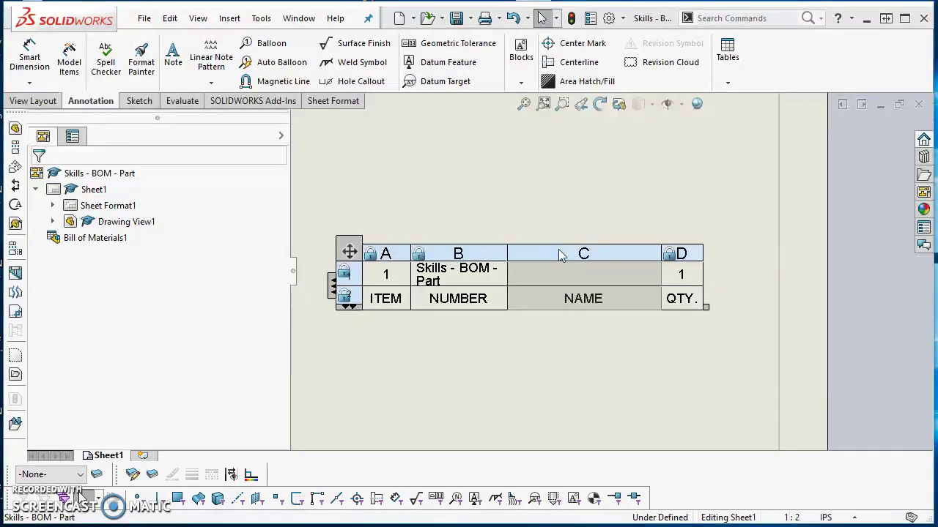
mouse_move(625, 415)
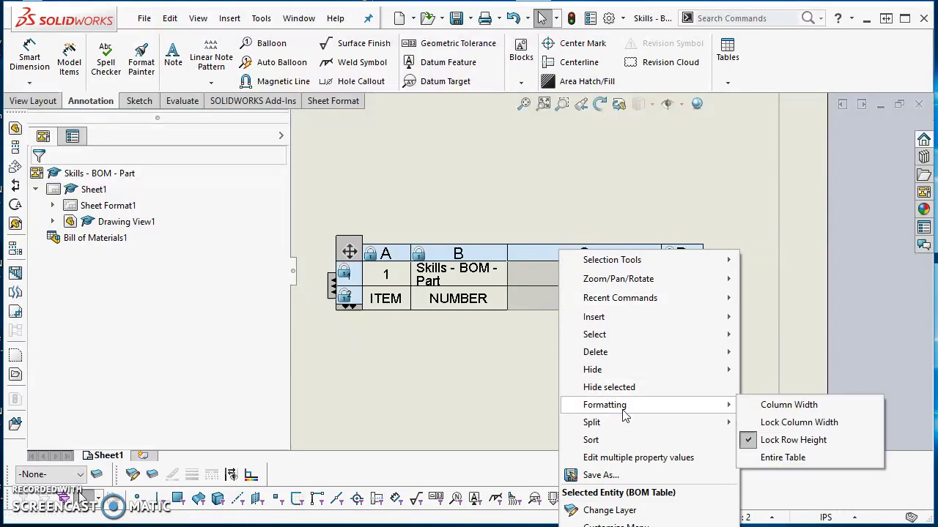
left_click(816, 407)
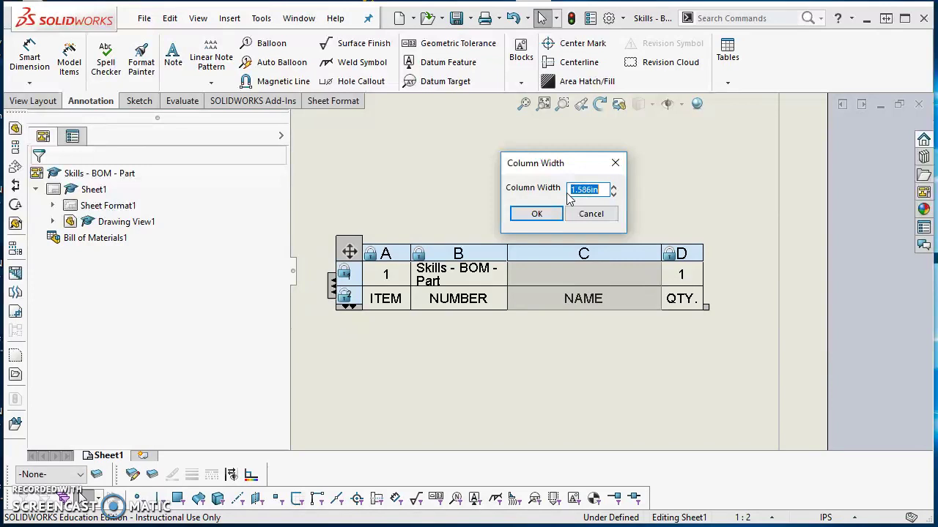
type("1.5")
key("Return")
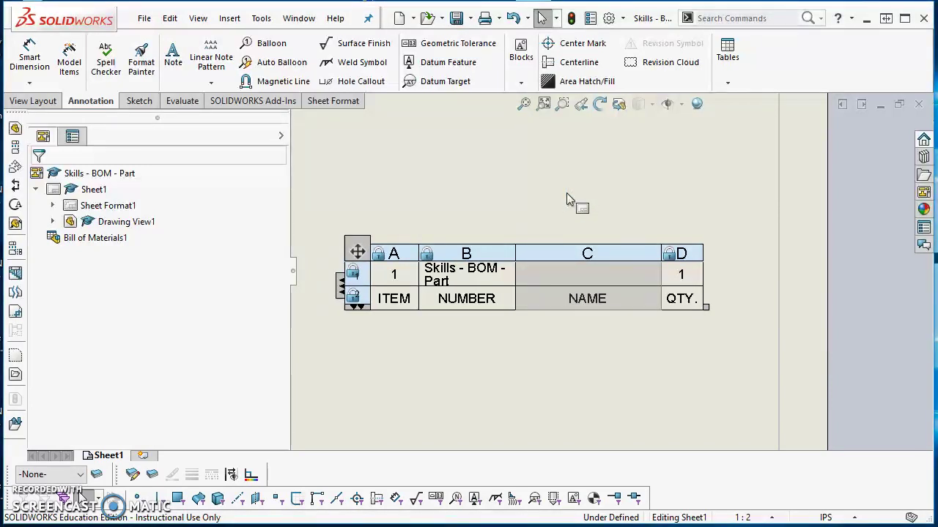
left_click(561, 362)
left_click(543, 283)
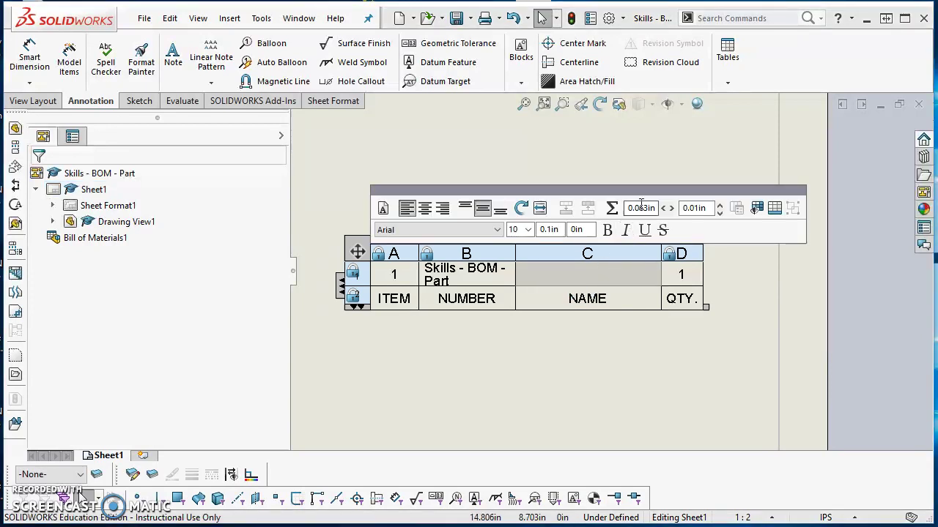
left_click(485, 378)
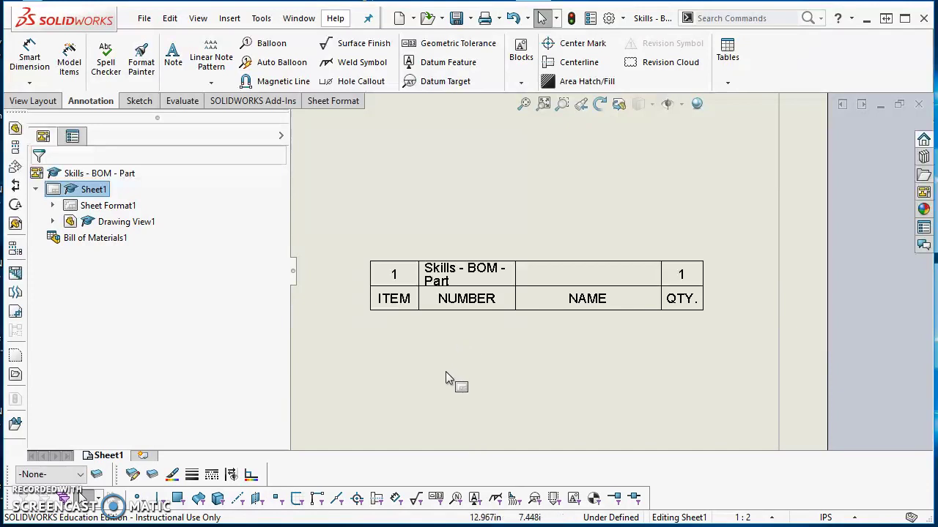
Look up the folder location set for BOM Templates in the system options.
left_click(609, 19)
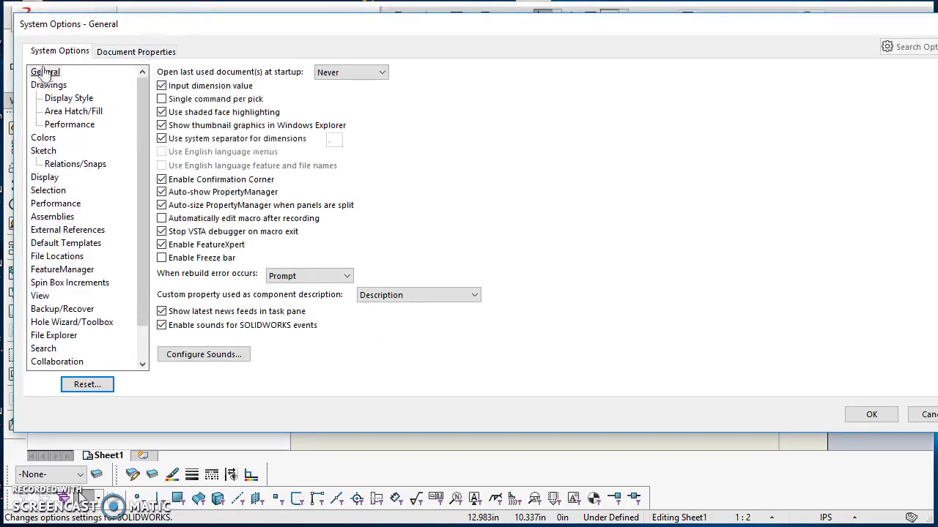
left_click(64, 260)
left_click(261, 85)
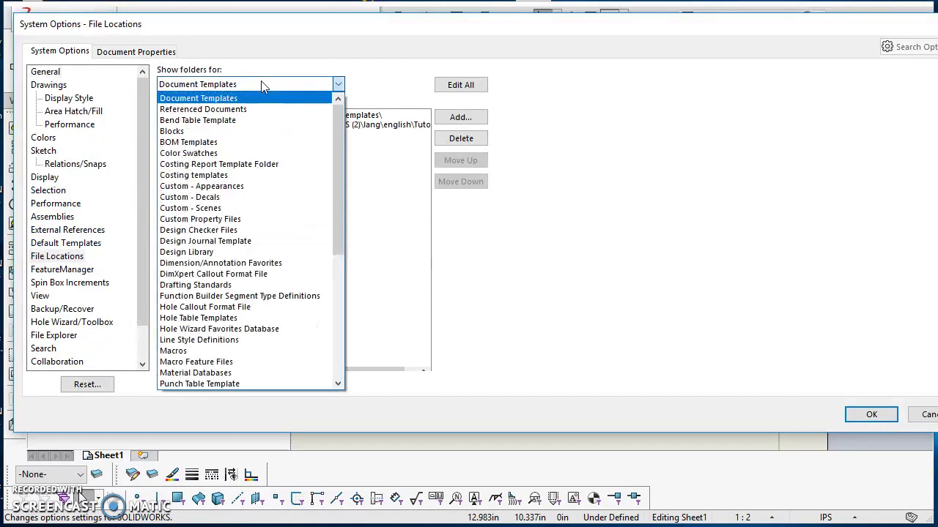
left_click(255, 143)
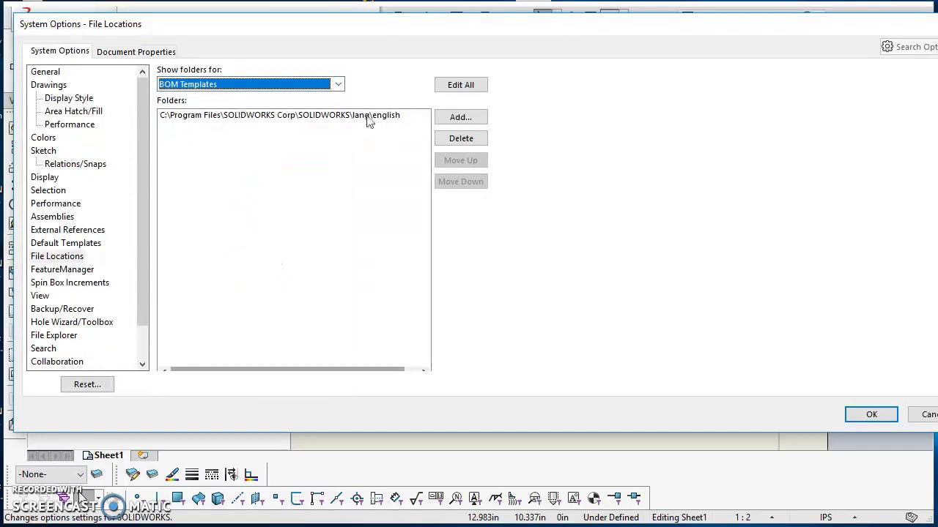
left_click(870, 414)
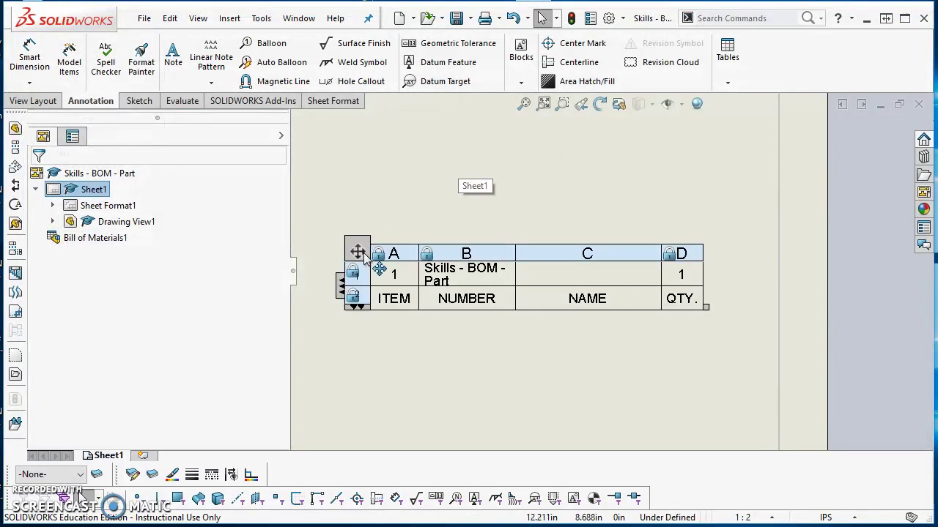
Start saving the whole BOM table as a template and browse to C:\Program Files\SOLIDWORKS Corp\SOLIDWORKS\lang\english.
left_click(359, 252)
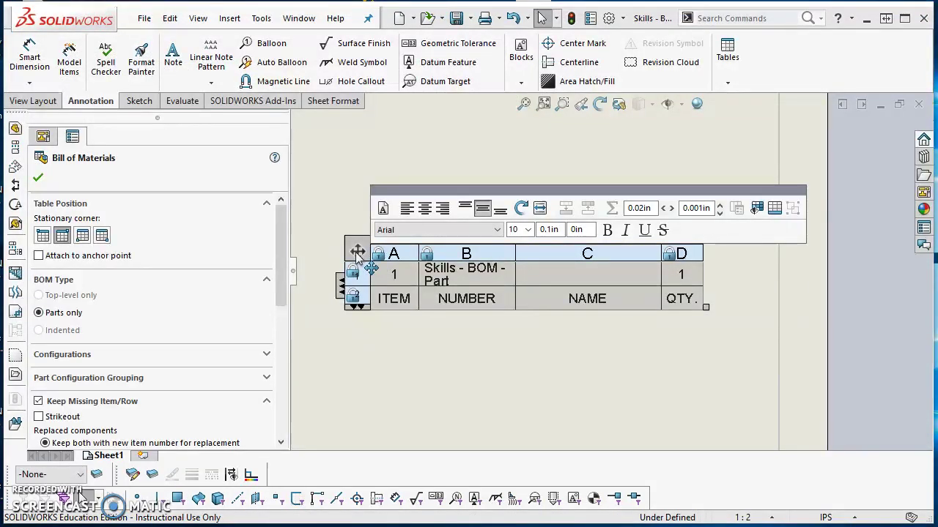
right_click(357, 252)
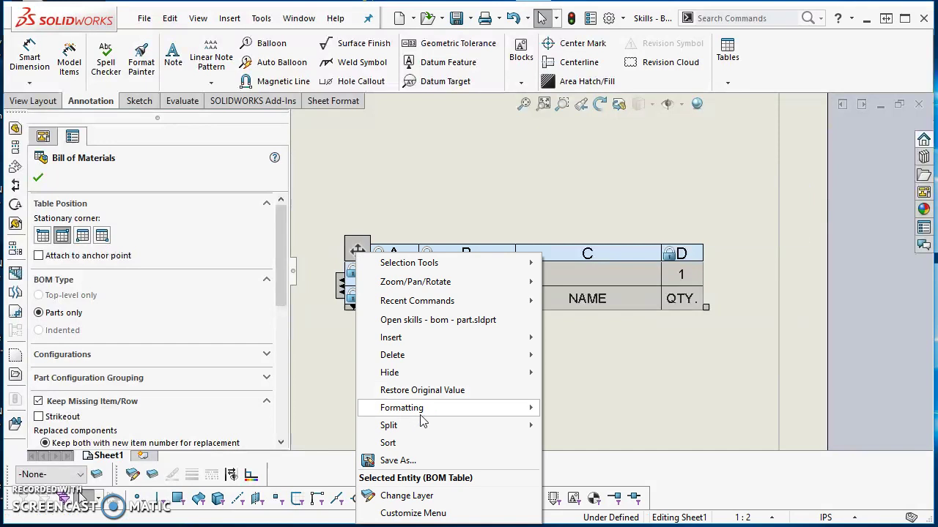
left_click(421, 461)
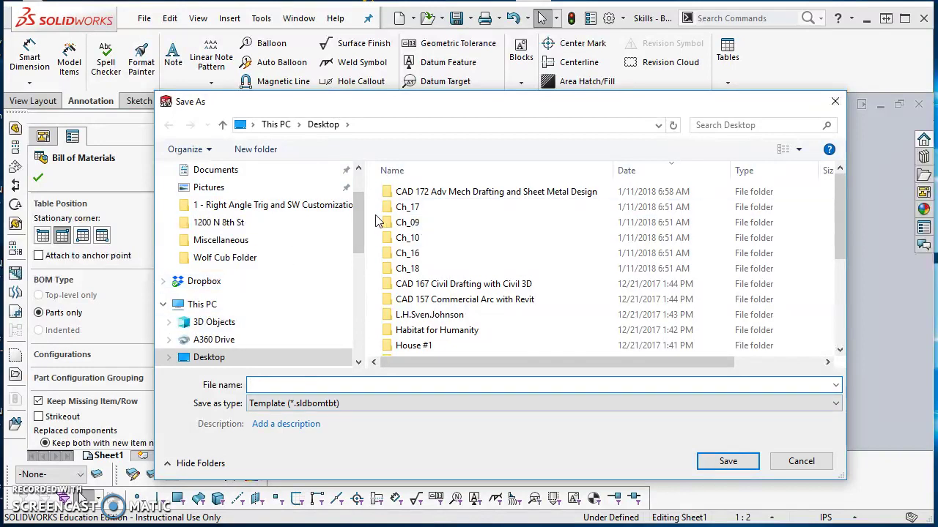
left_click_drag(357, 233, 350, 281)
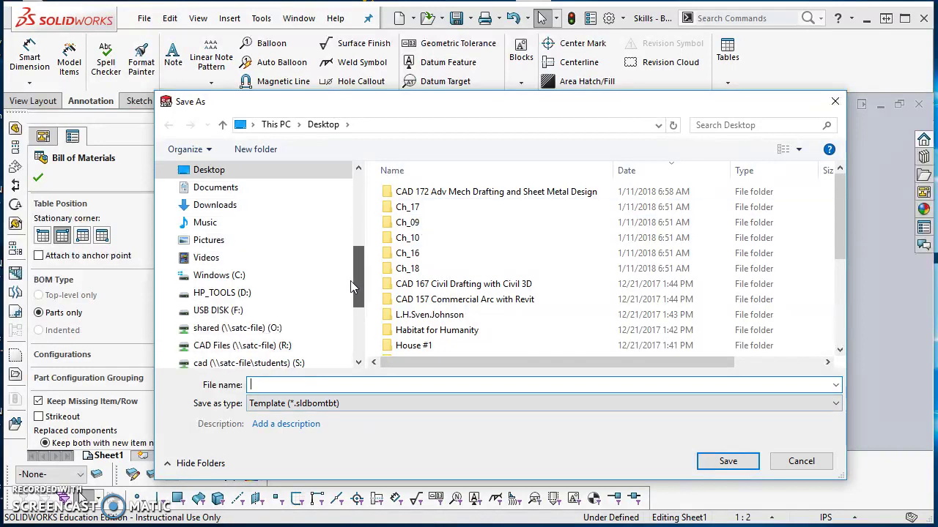
left_click(219, 277)
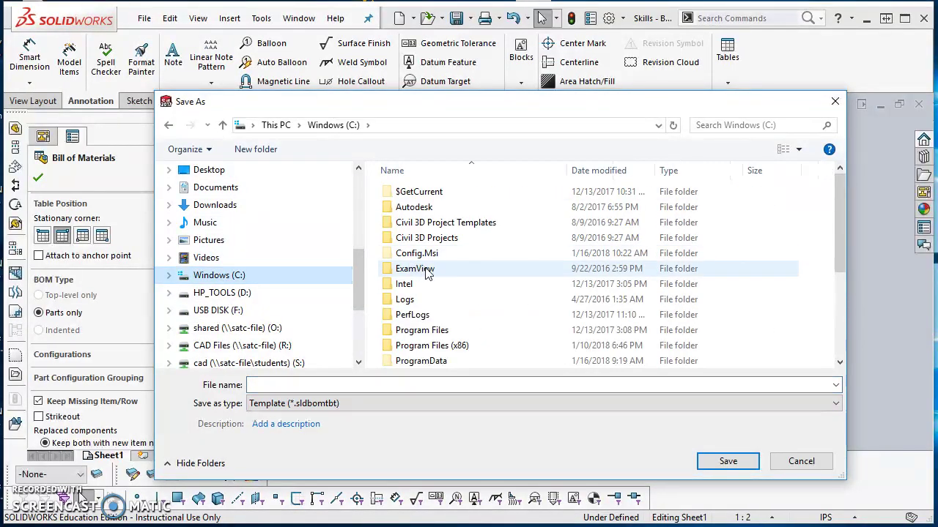
double_click(441, 331)
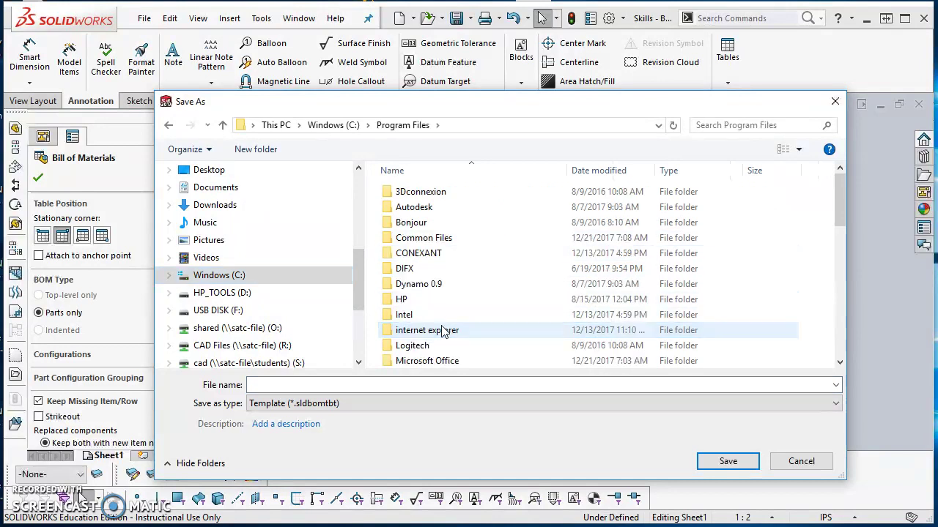
scroll(454, 323, "down", 5)
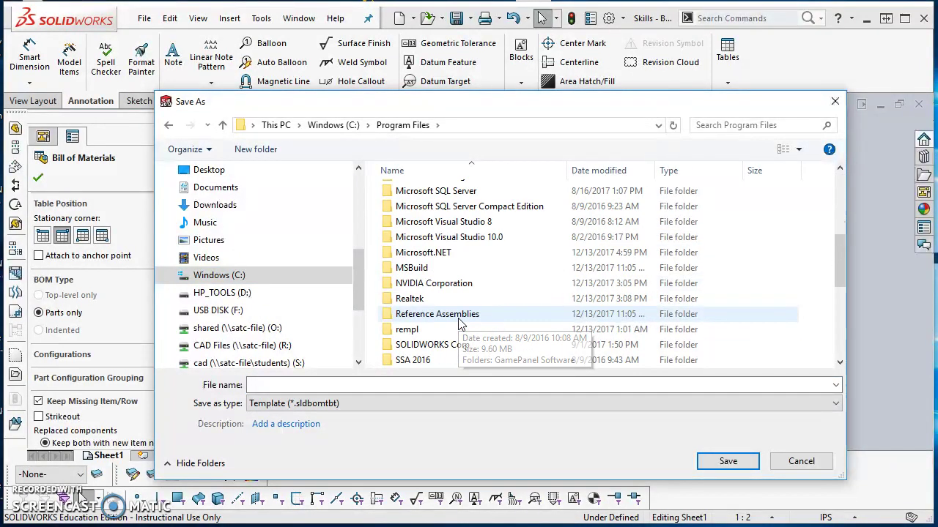
scroll(460, 322, "down", 2)
double_click(432, 193)
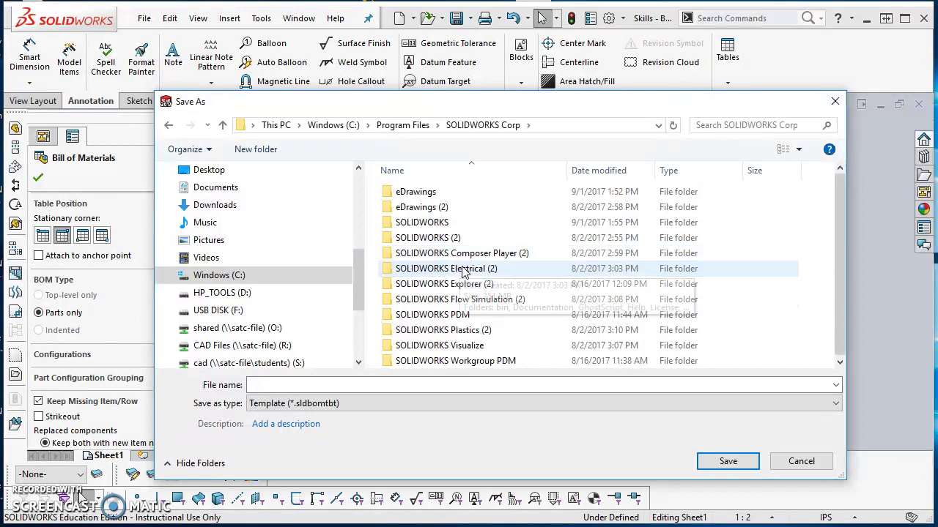
double_click(451, 224)
double_click(436, 205)
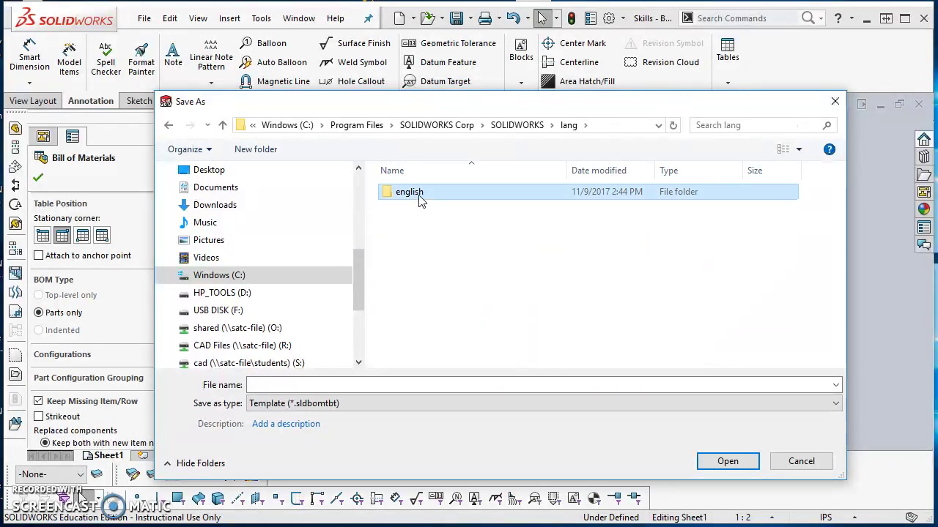
double_click(418, 194)
scroll(506, 317, "down", 5)
scroll(504, 316, "down", 2)
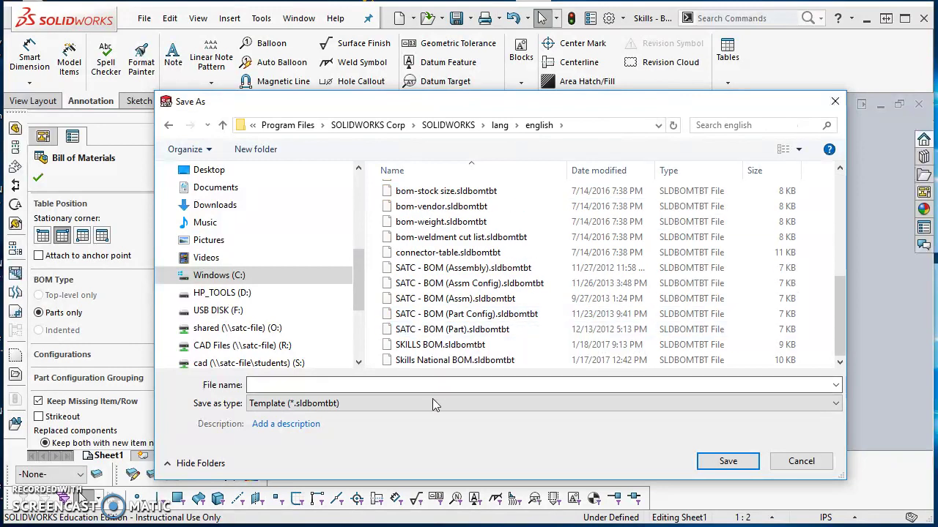
Name the BOM template "SkillsUSA - RLW", try to save it in the english folder, and accept the personal user folder instead.
left_click(382, 386)
type("s")
key("BackSpace")
type("S")
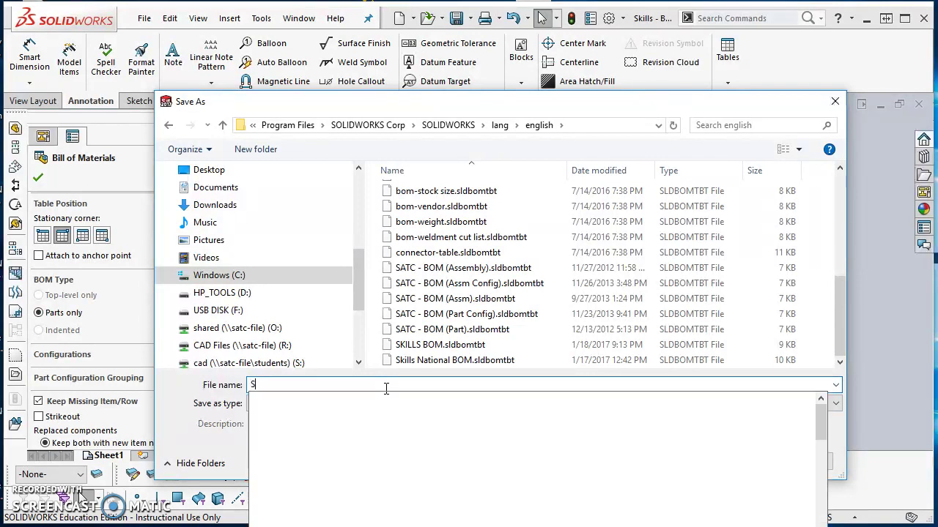
type("killsUSA - RLW")
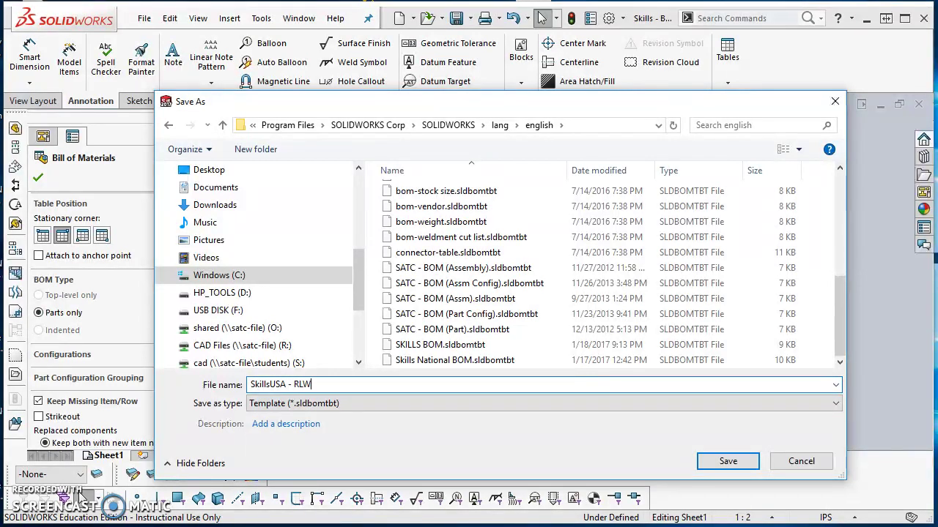
left_click(736, 473)
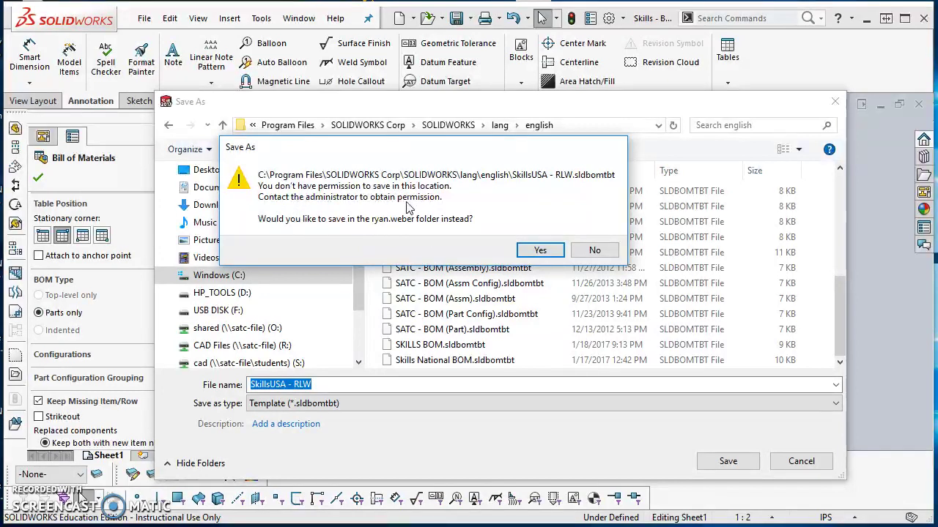
left_click(540, 251)
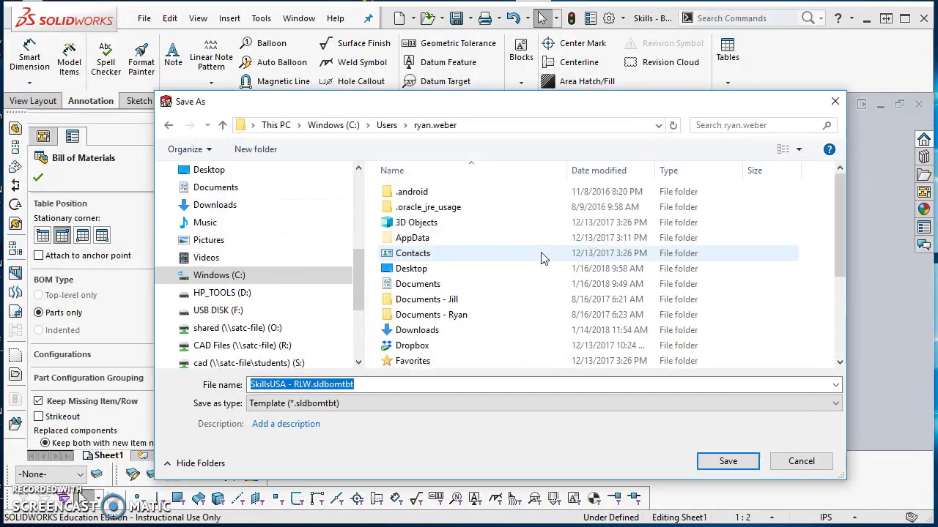